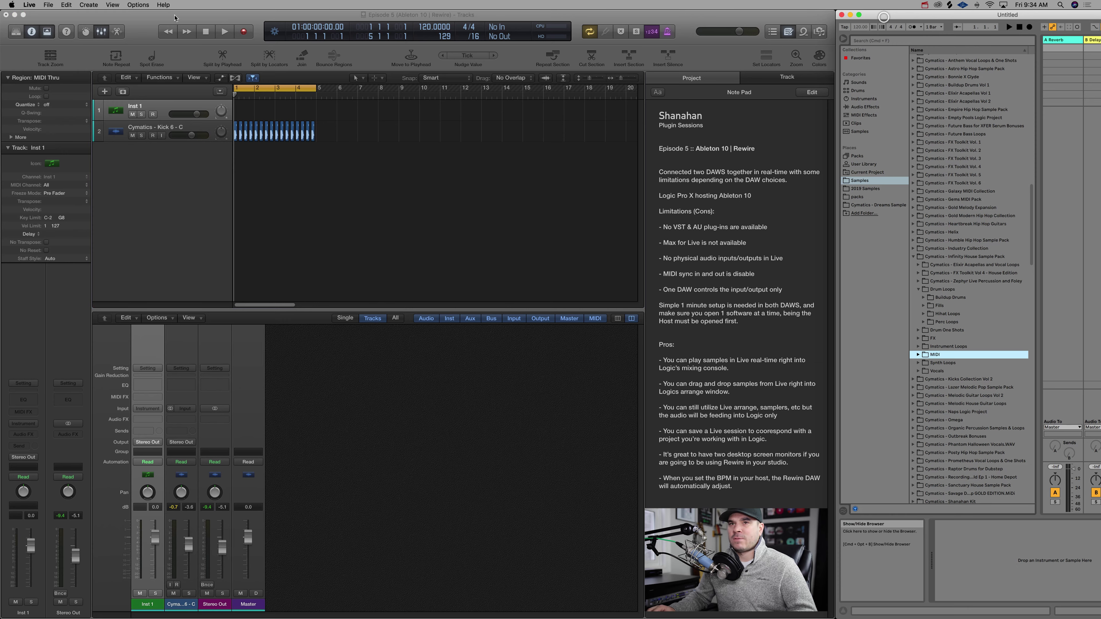
Step: Examine Live's audio preferences for its ReWire device settings and close the preferences
click(30, 5)
click(37, 27)
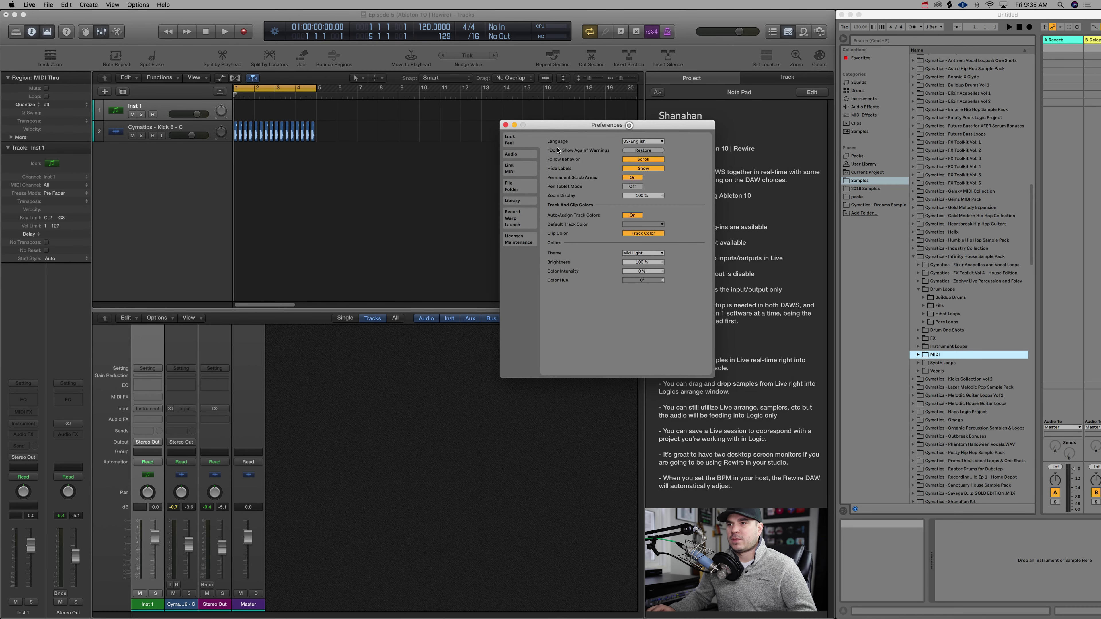
click(515, 155)
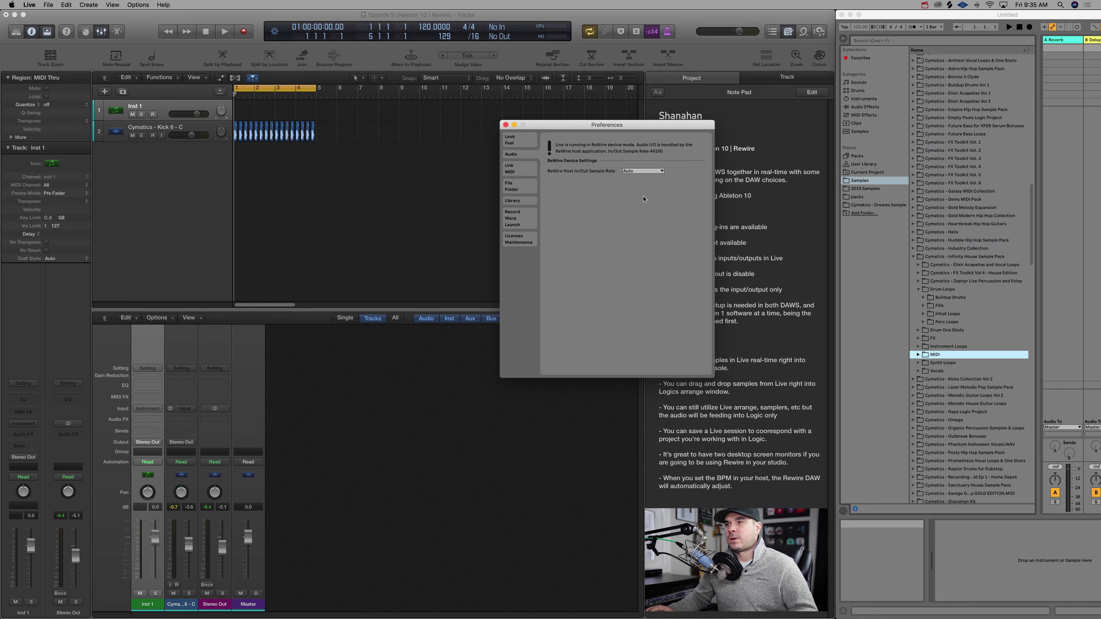
click(505, 126)
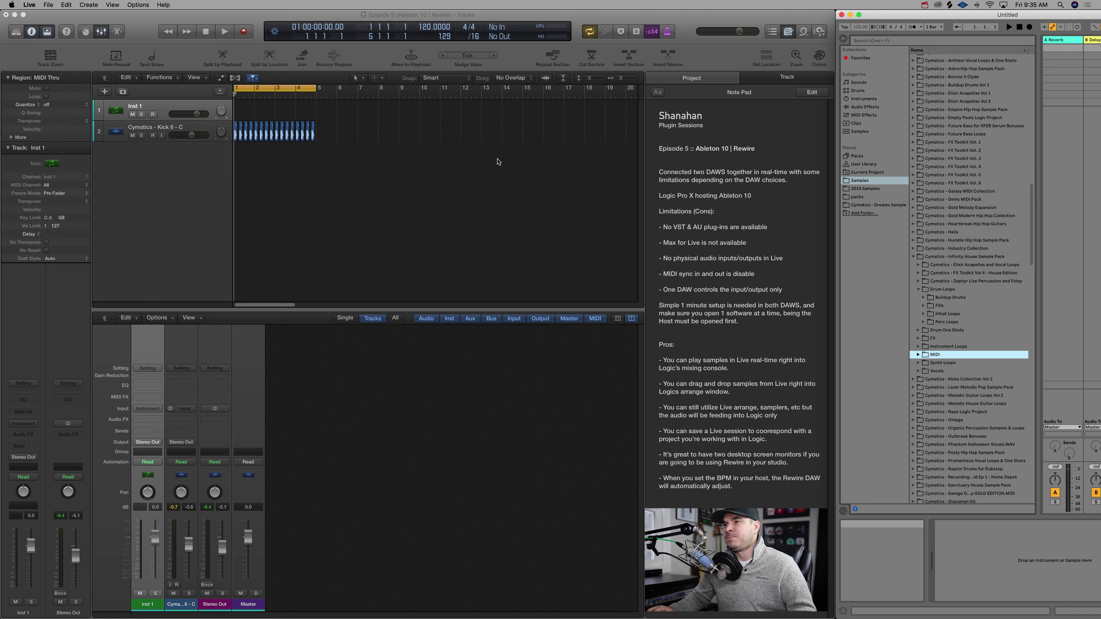
Step: Quit Live, relaunch it with Logic Pro X already open, and place its window beside Logic's project window
click(498, 193)
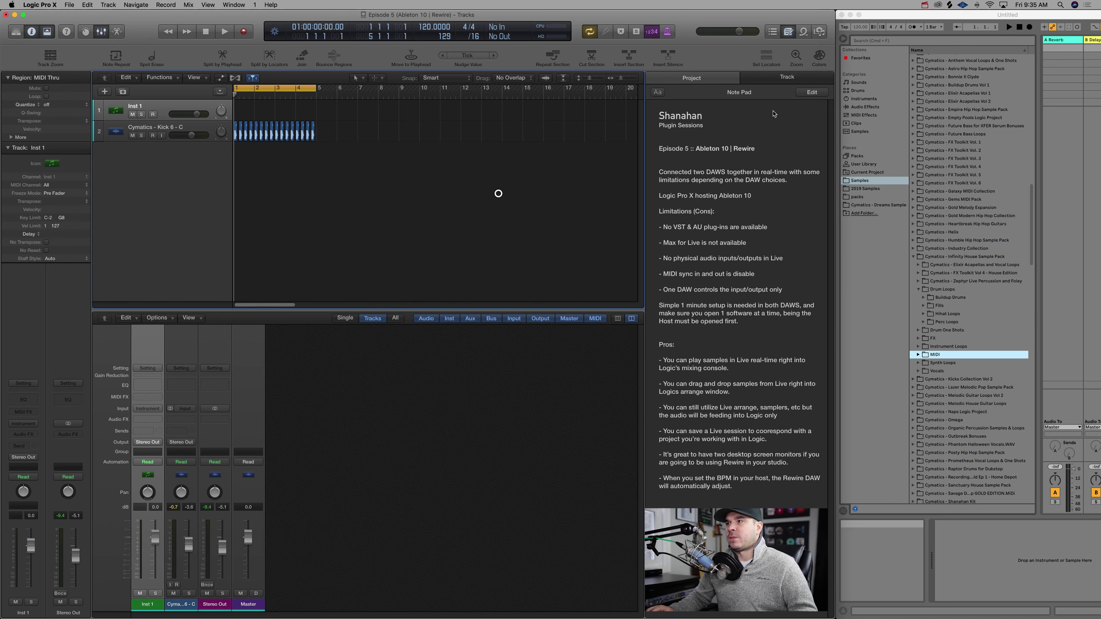
click(841, 14)
click(592, 182)
mouse_move(506, 616)
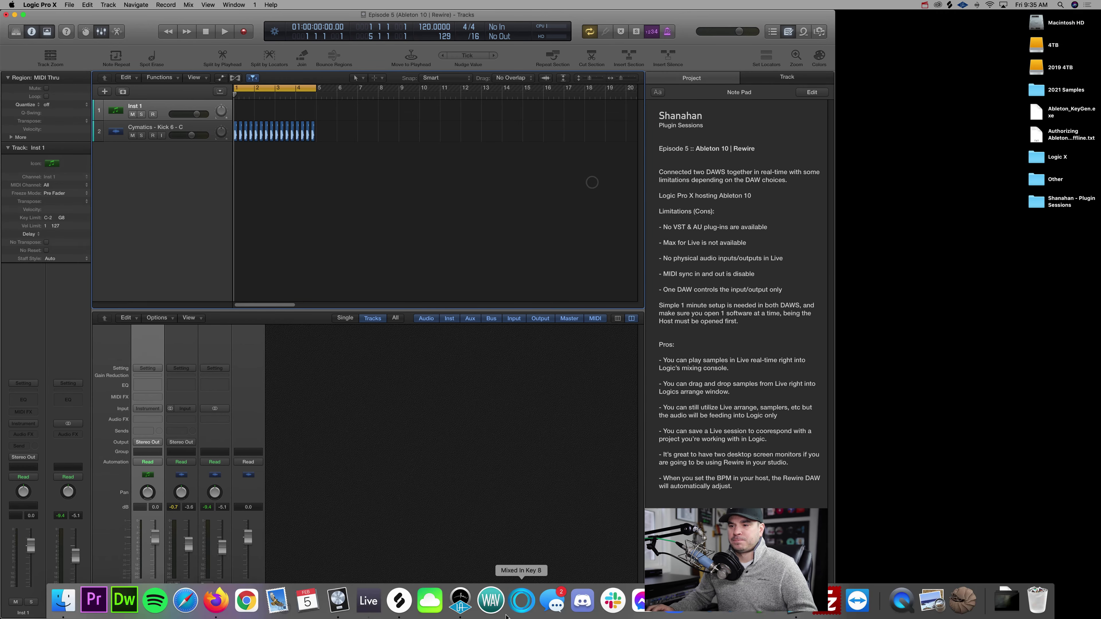
click(374, 603)
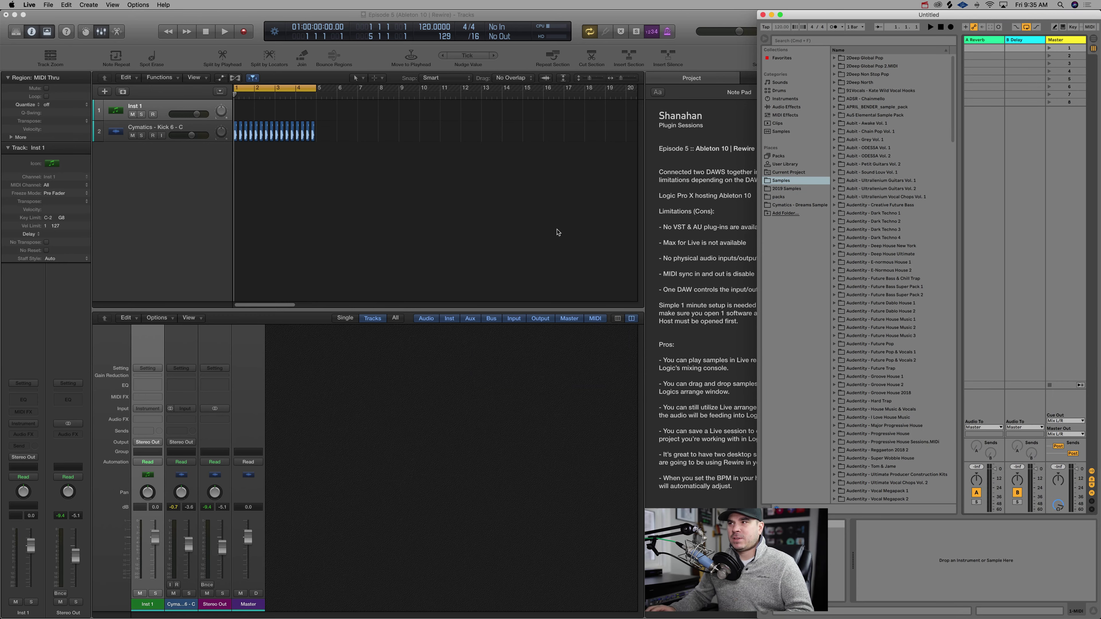
drag(834, 15, 914, 15)
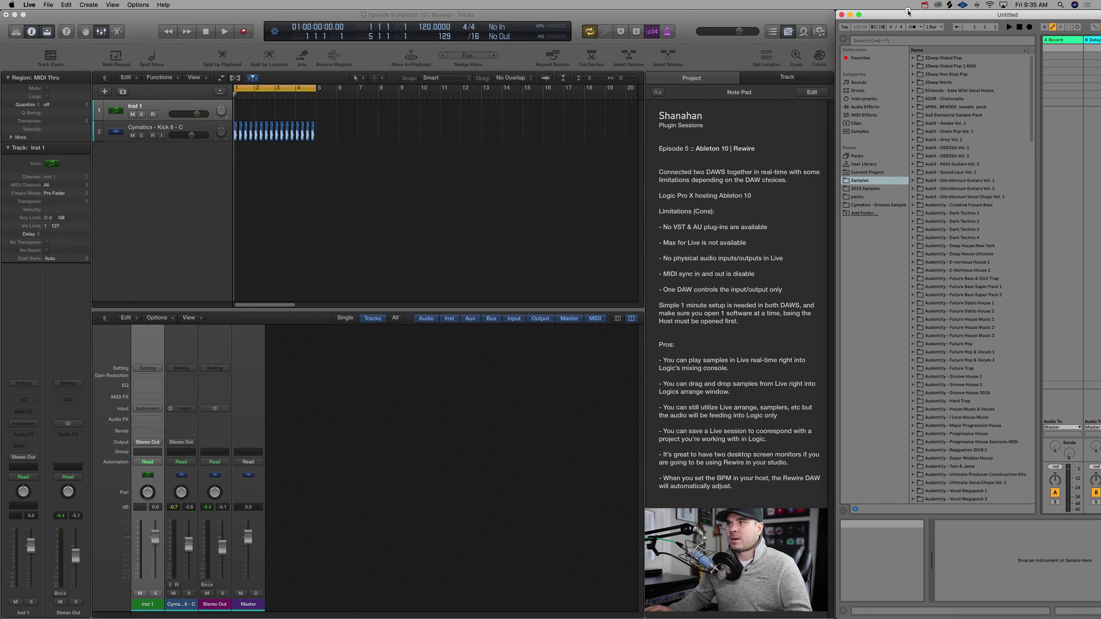
Step: Expand the Drum Loops folder of the Cymatics - Infinity House Sample Pack in Live's Samples location
scroll(993, 309, down, 4)
scroll(993, 310, down, 15)
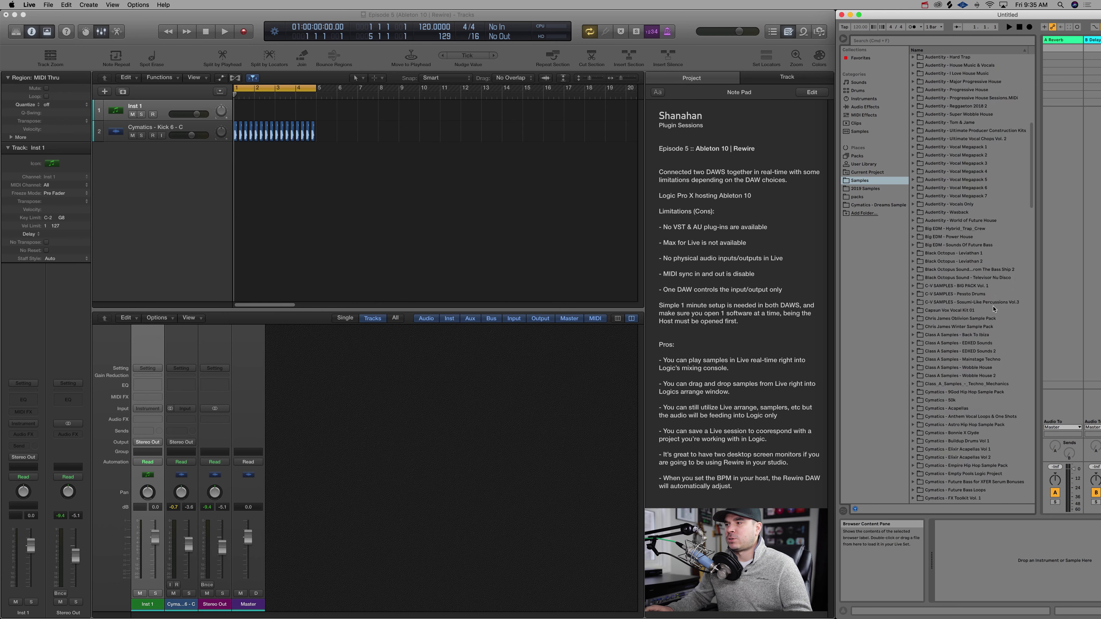
scroll(994, 309, down, 5)
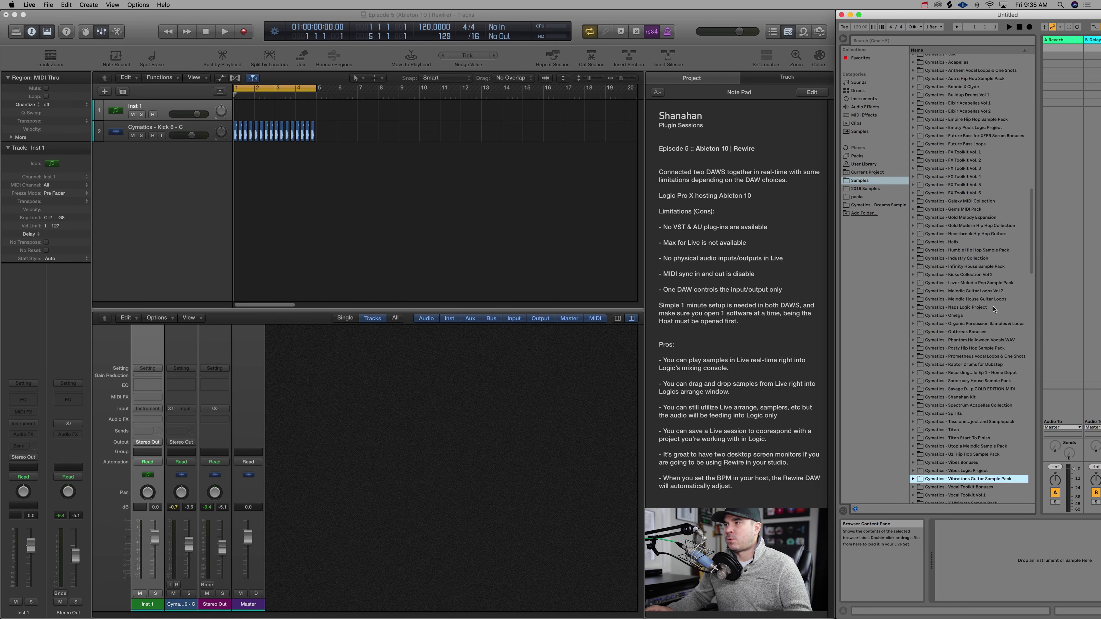
scroll(994, 308, down, 5)
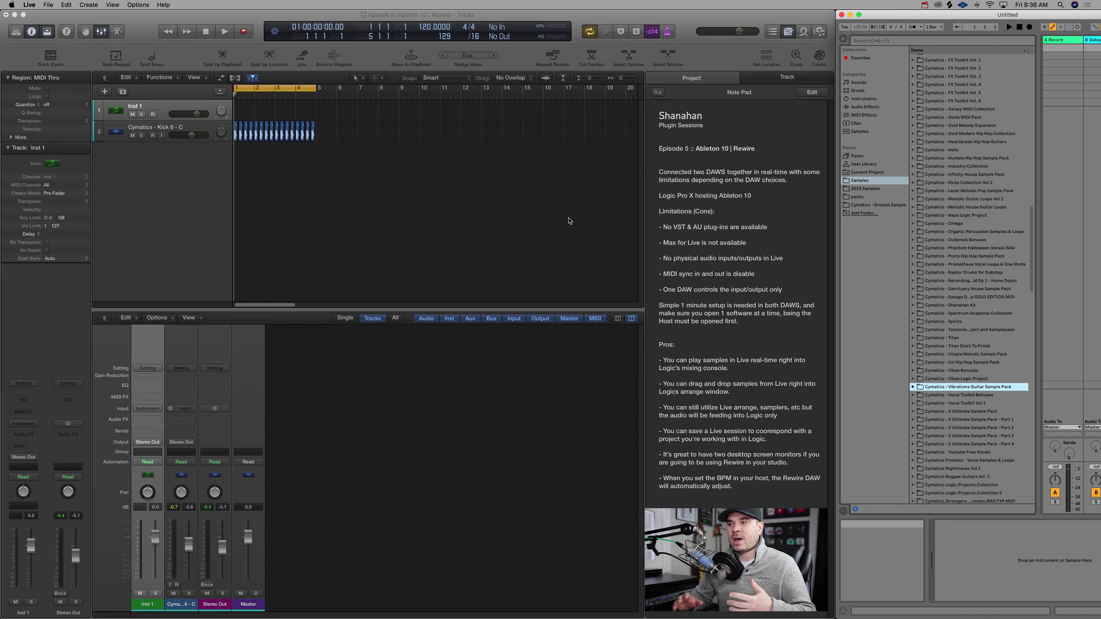
scroll(965, 207, up, 3)
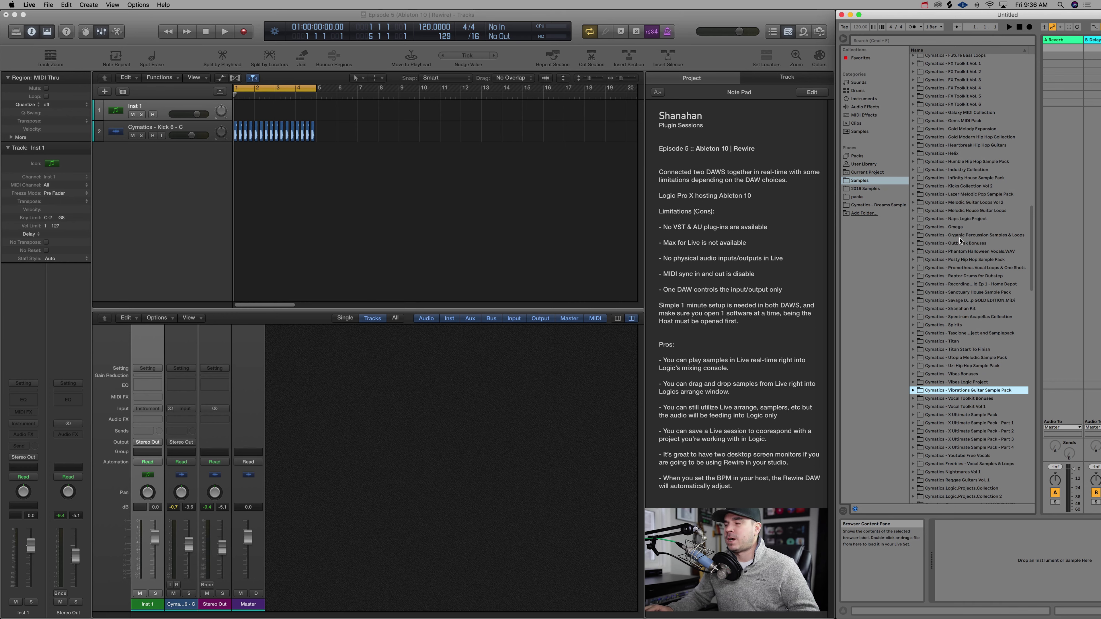
scroll(960, 241, down, 1)
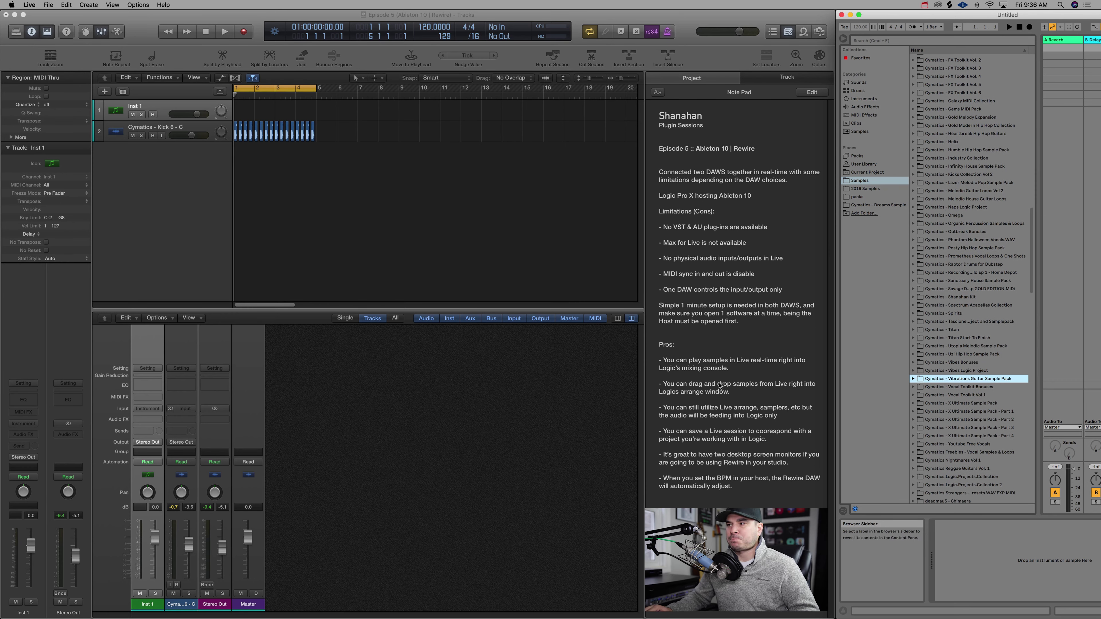
scroll(973, 287, up, 1)
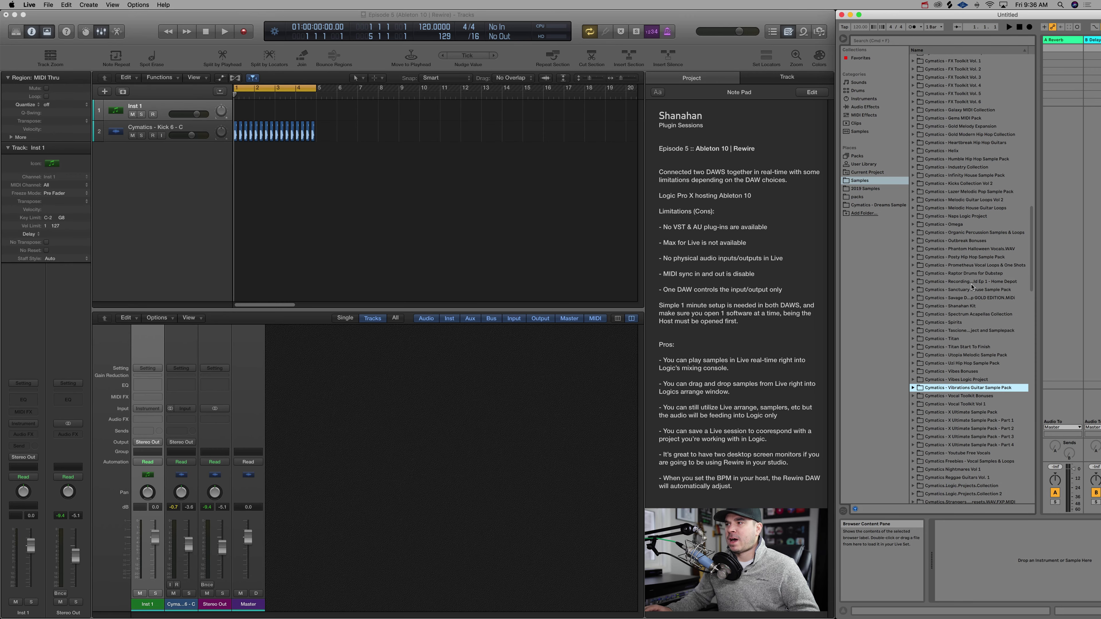
click(914, 176)
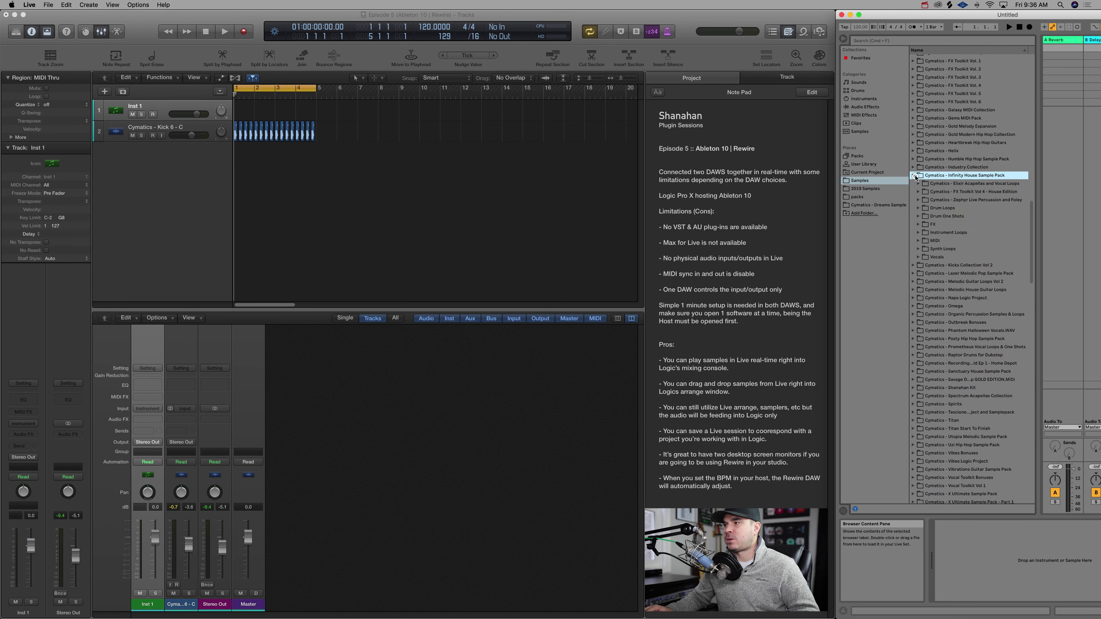
click(919, 211)
Step: Switch to Logic Pro X and play and stop the project to check that Live's transport follows
click(458, 221)
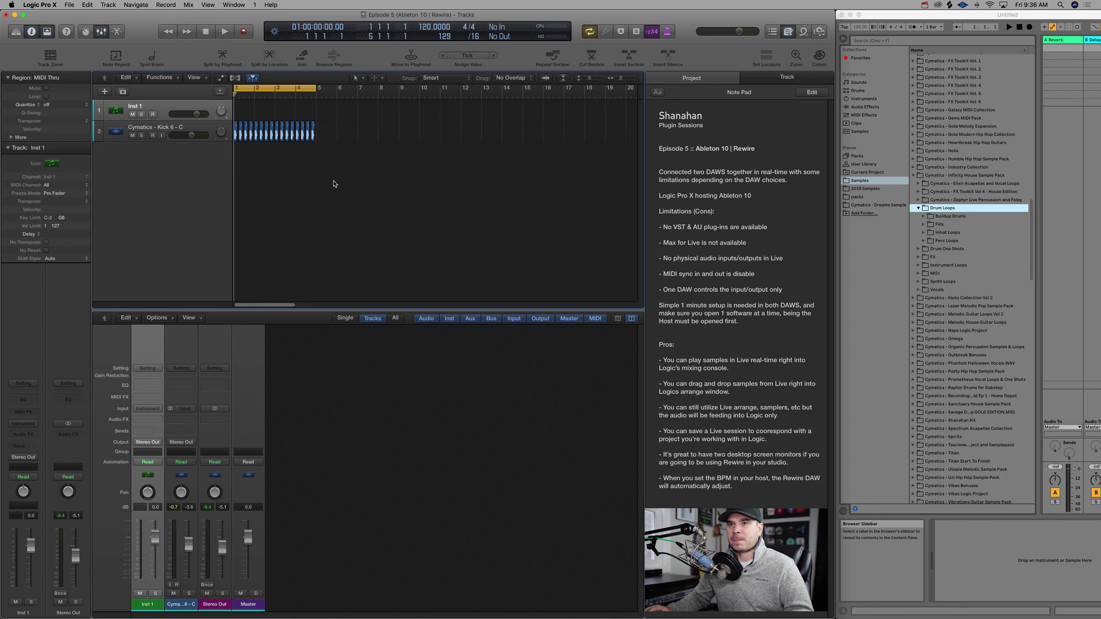
key(space)
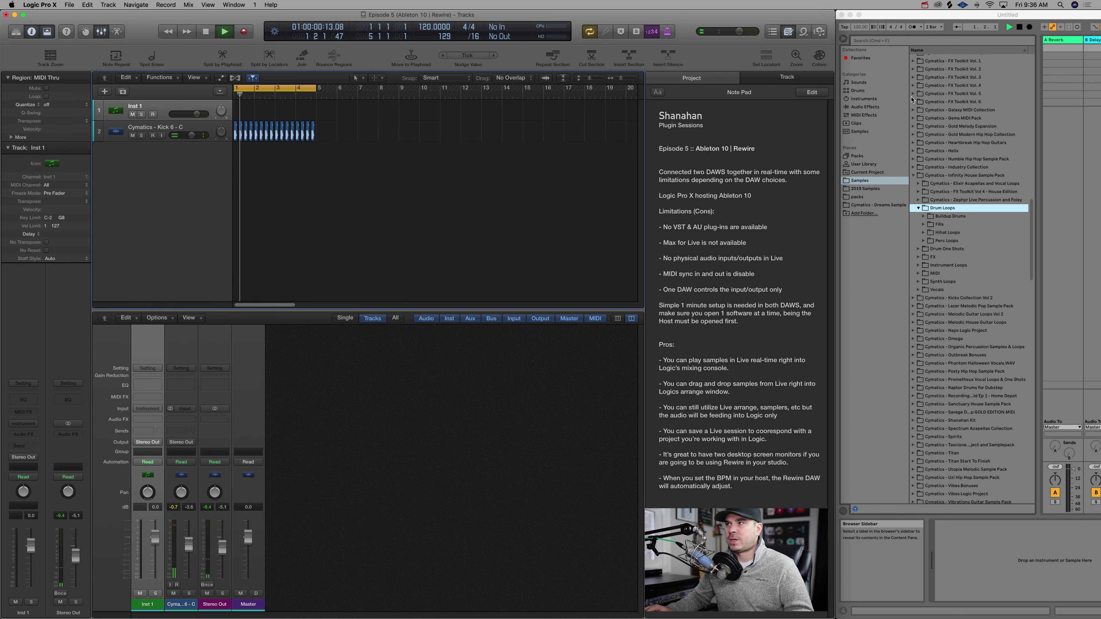
key(space)
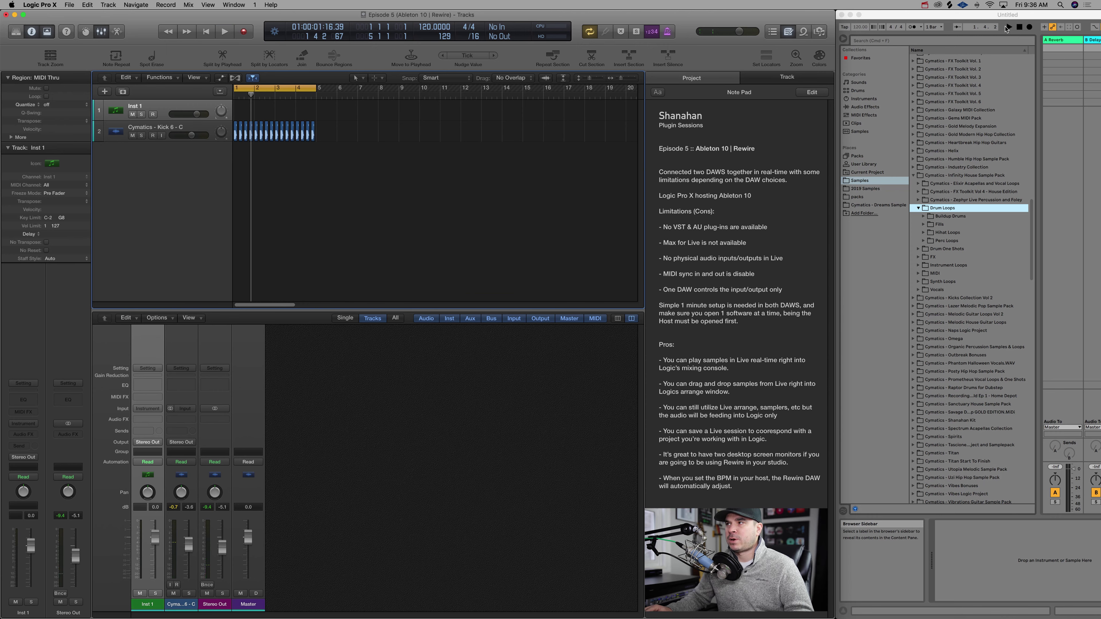
key(space)
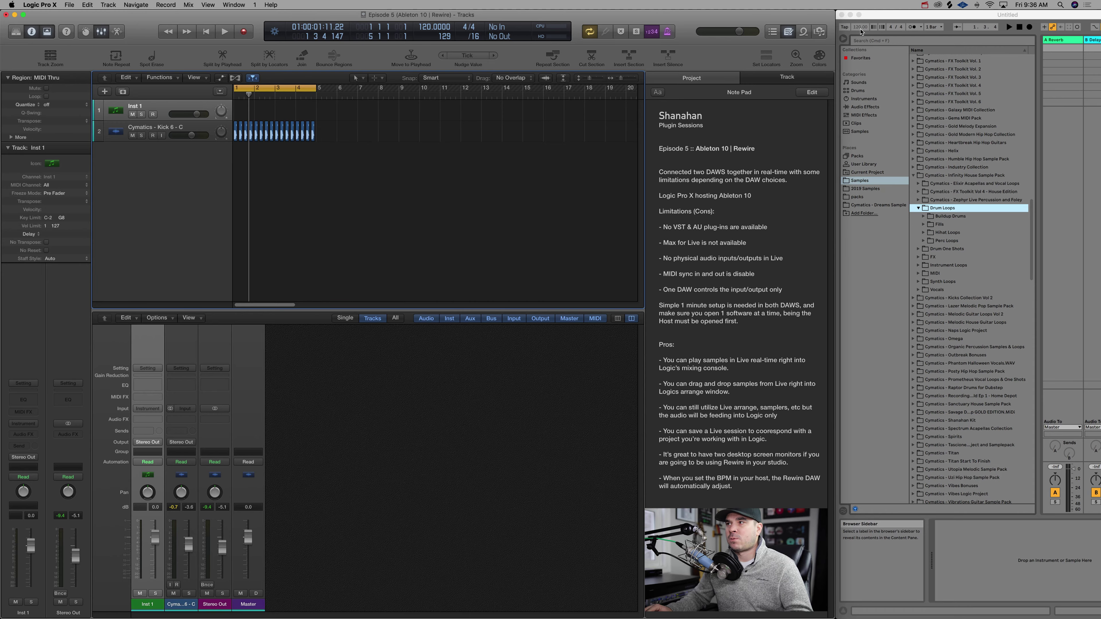
Step: Set the Logic project tempo to 128 BPM and create a new auxiliary channel strip in the mixer
drag(428, 29, 428, 19)
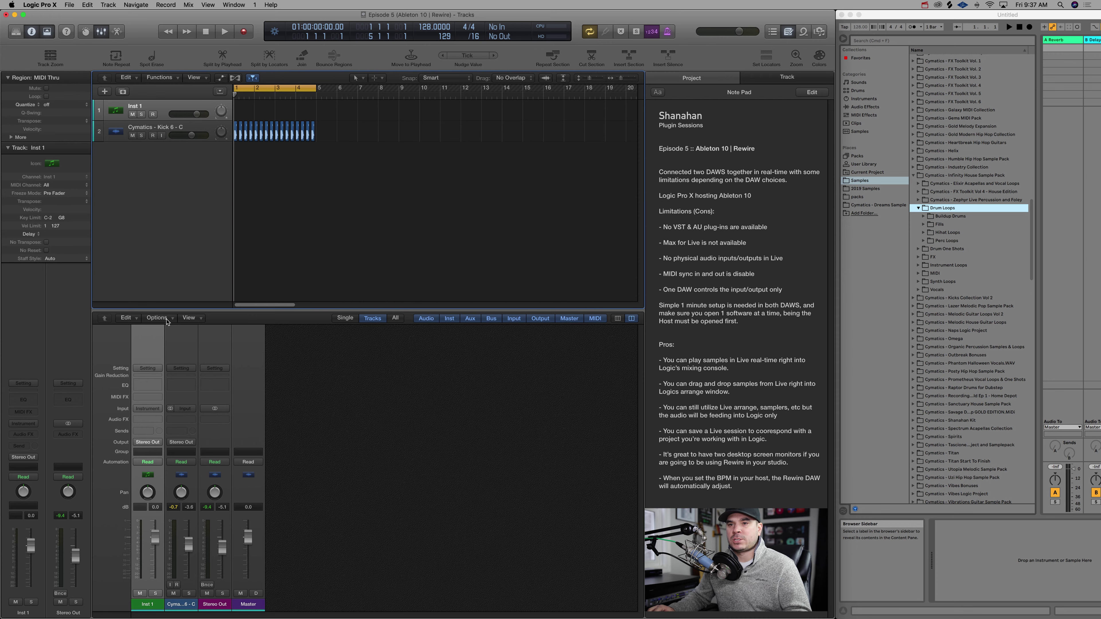
click(167, 320)
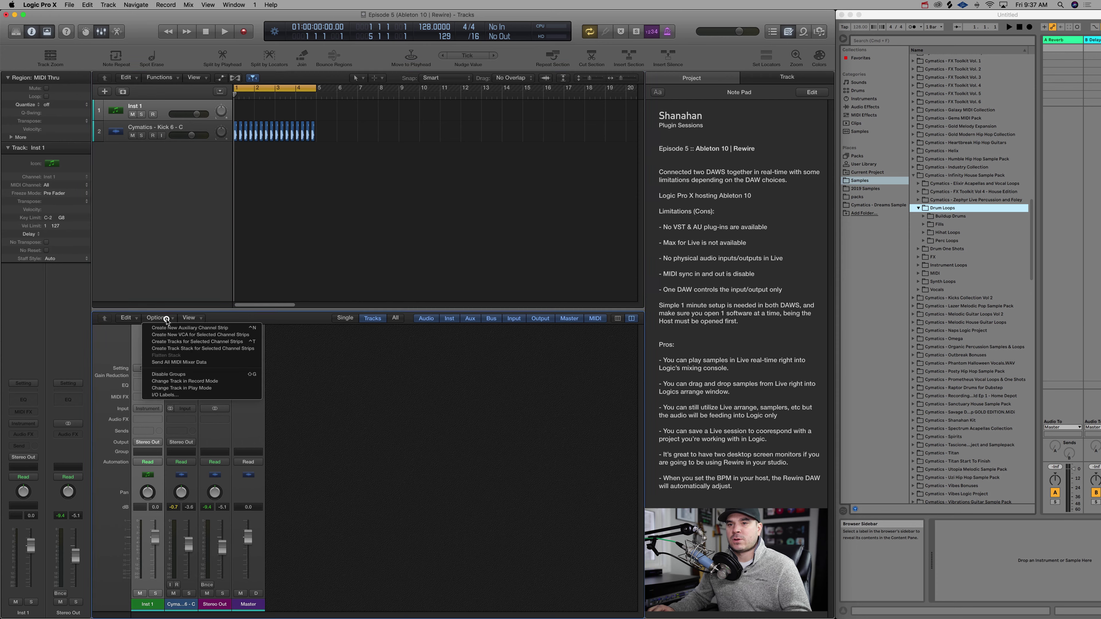
click(242, 330)
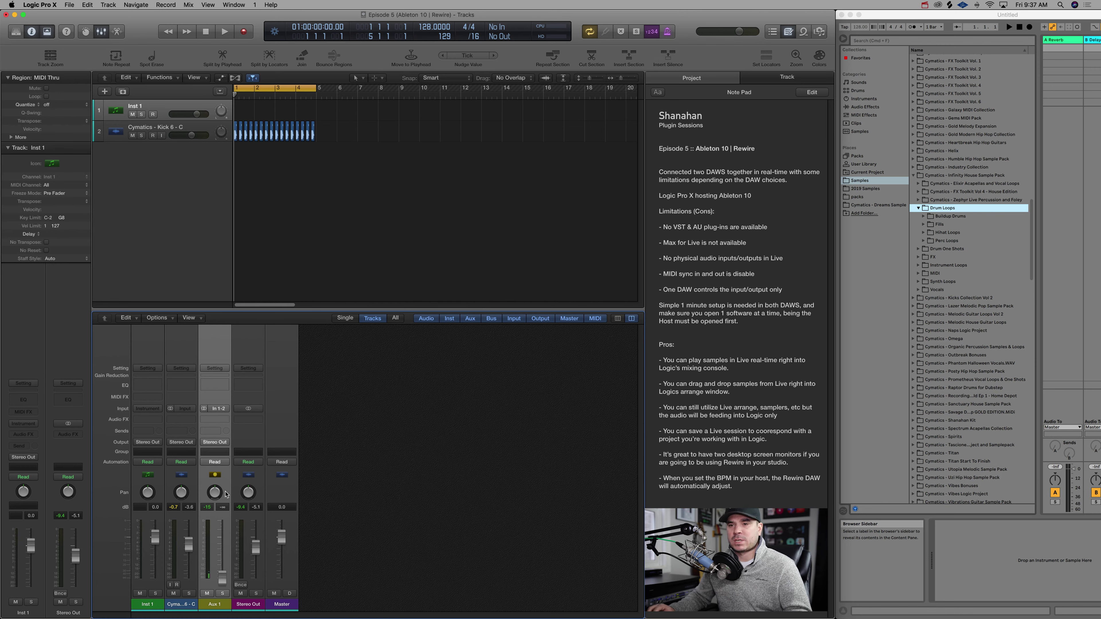
Step: Set the new auxiliary channel's input to Ableton Live's RW:Mix L/R
click(219, 408)
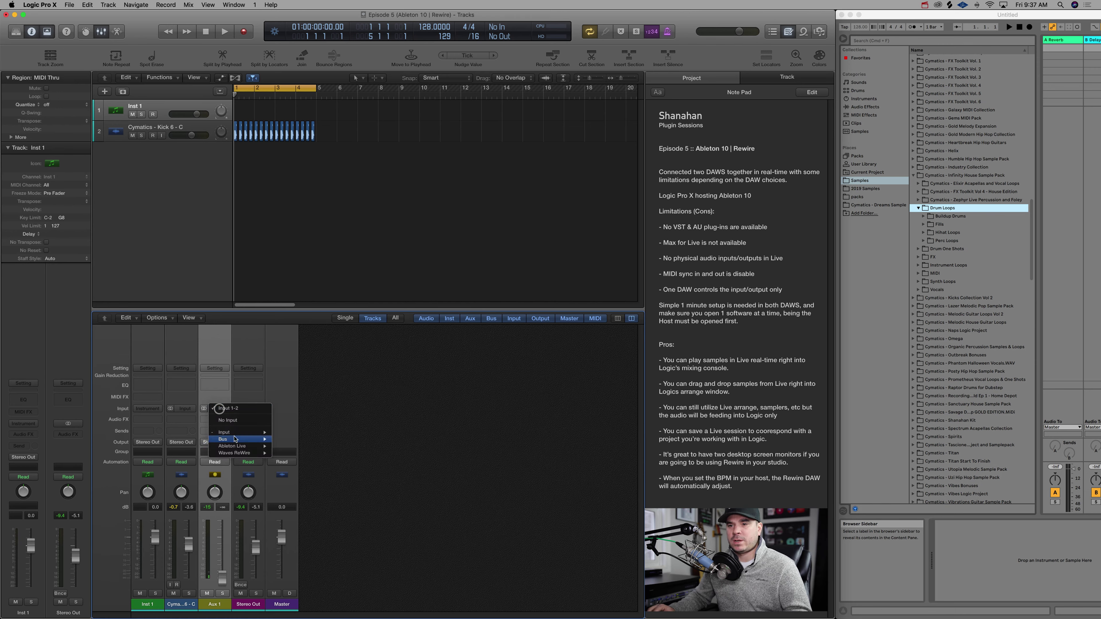
mouse_move(236, 446)
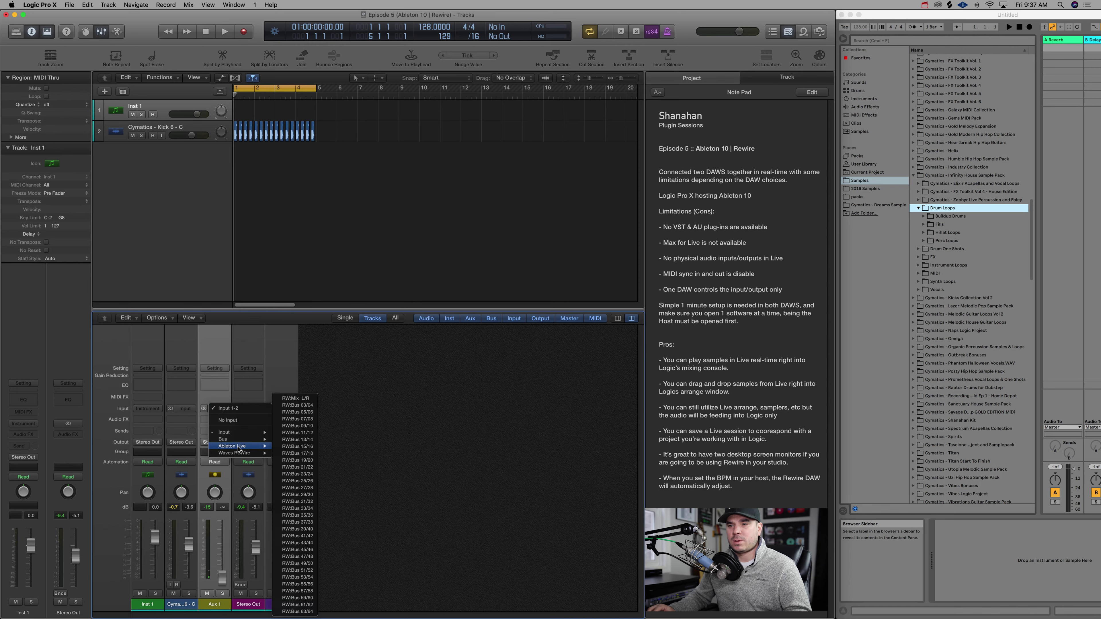
click(305, 399)
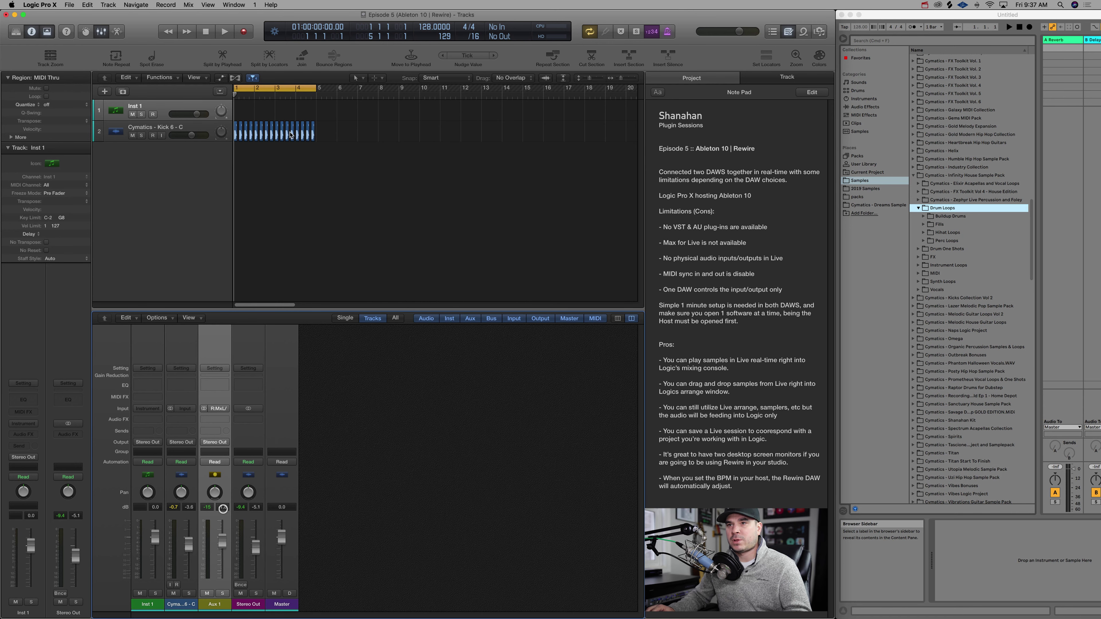
Step: Play the kick alone, audition Hihat Loops 4, 5 and 6 over it from Live, and stop playback
key(space)
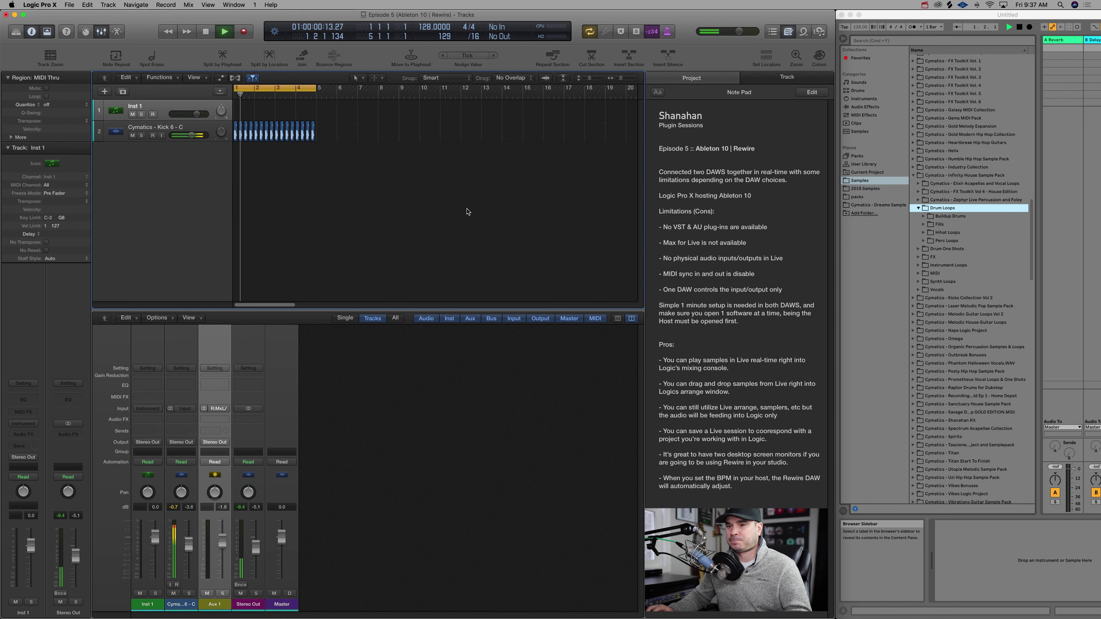
key(space)
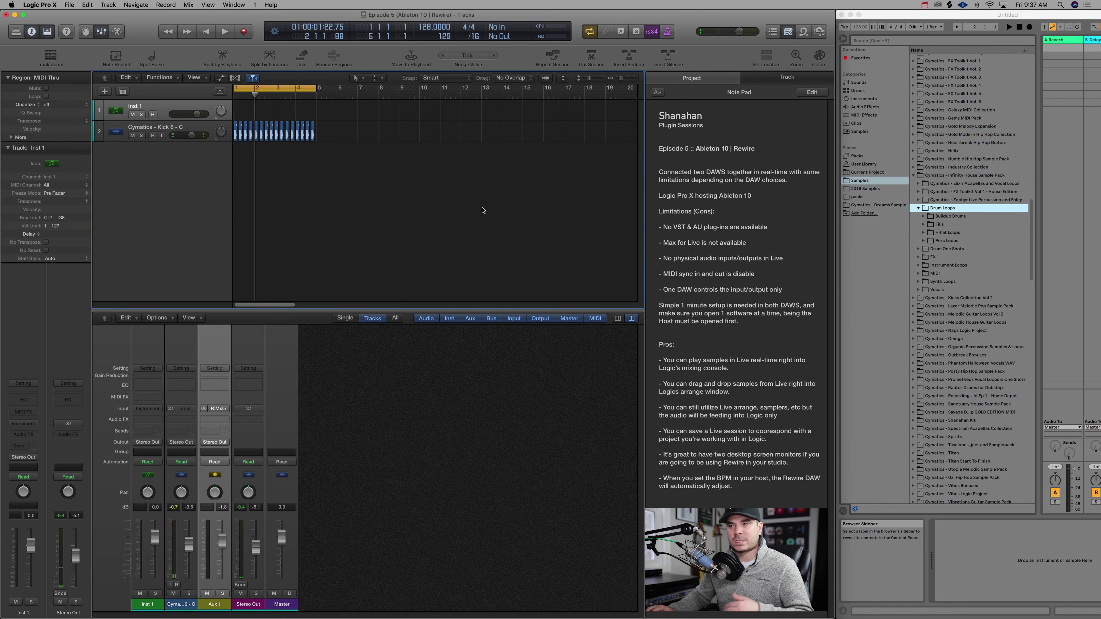
click(923, 233)
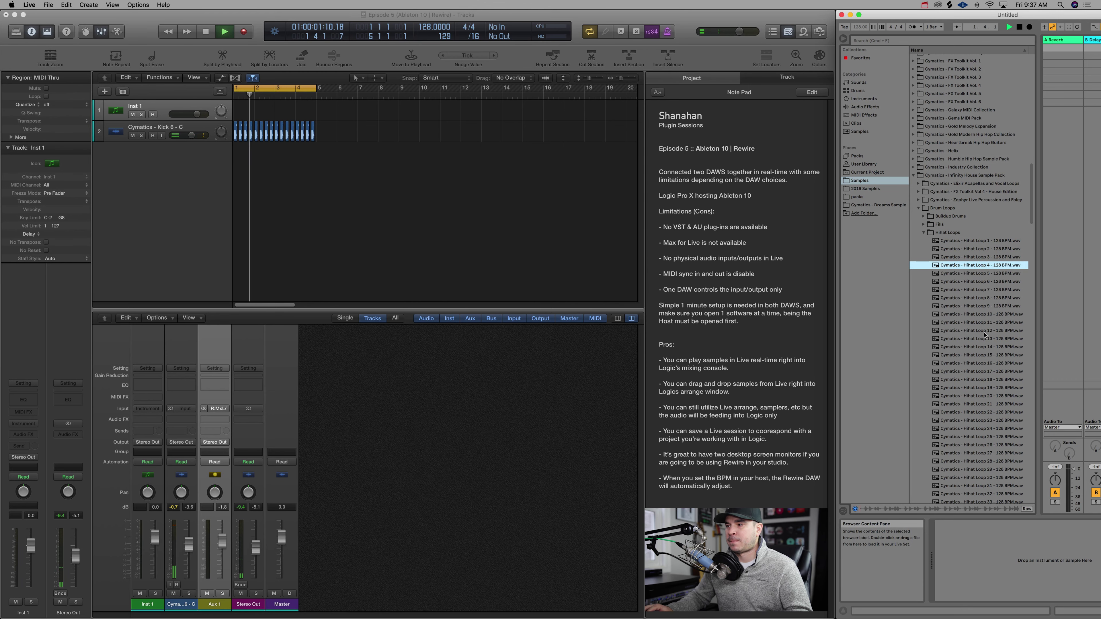
click(982, 274)
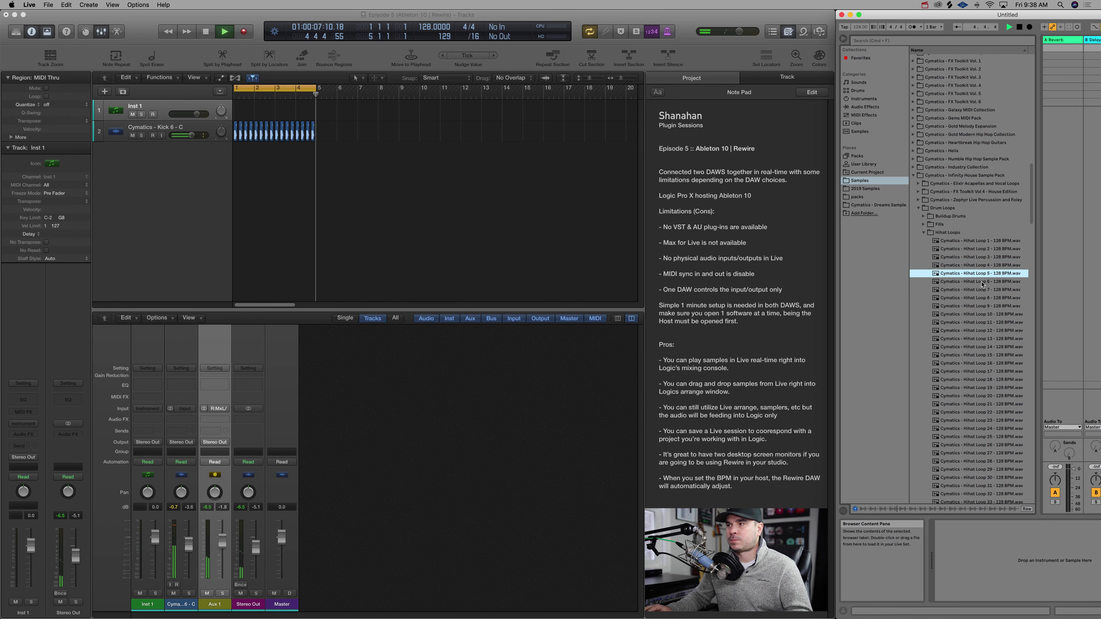
click(982, 283)
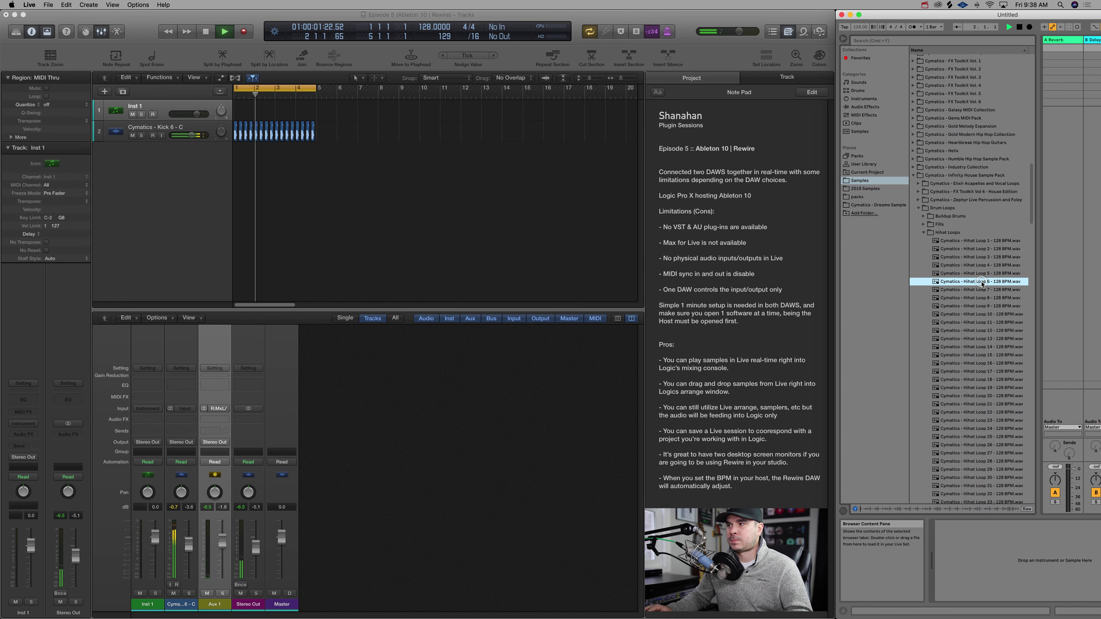
click(924, 232)
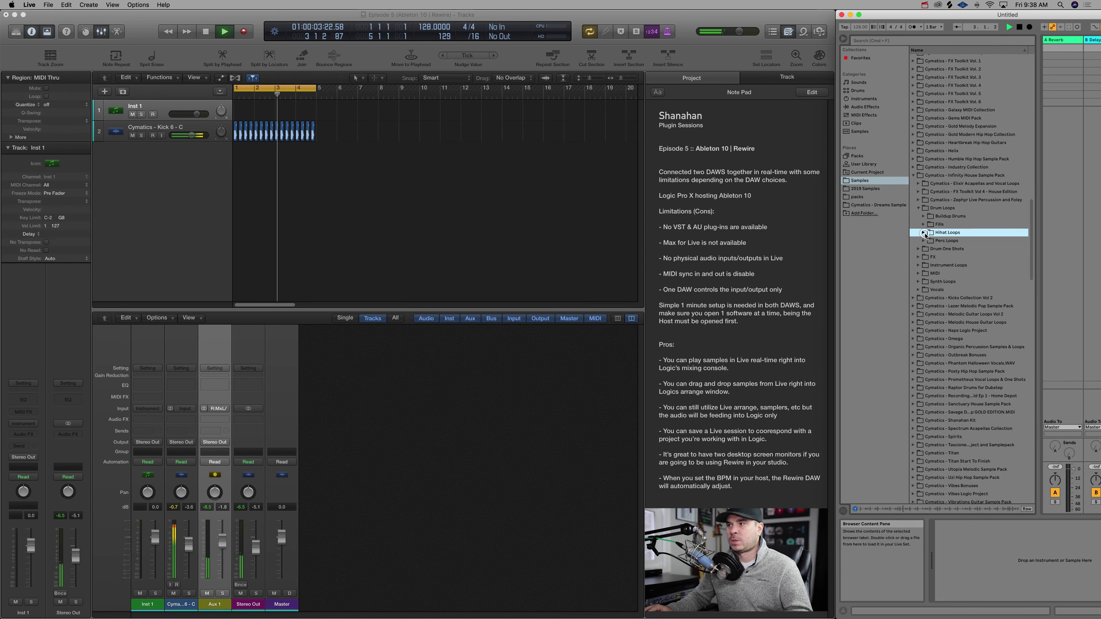
key(space)
Step: Audition Drum Fills 5 to 8 from Live's Fills folder over the playing kick, stop playback and collapse the folder
click(924, 224)
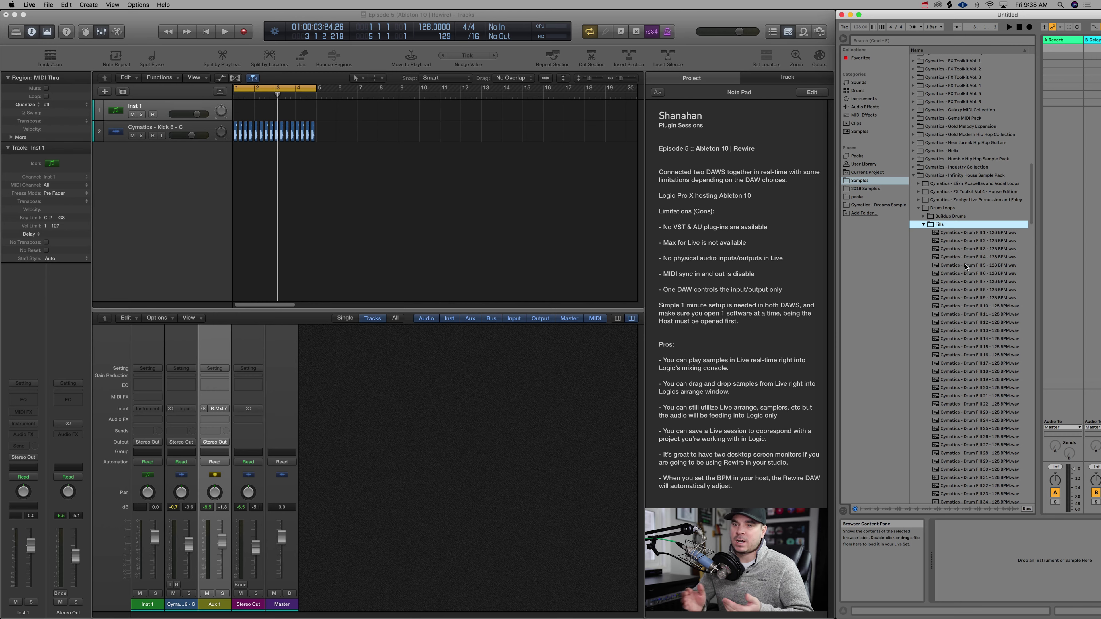
key(space)
click(968, 267)
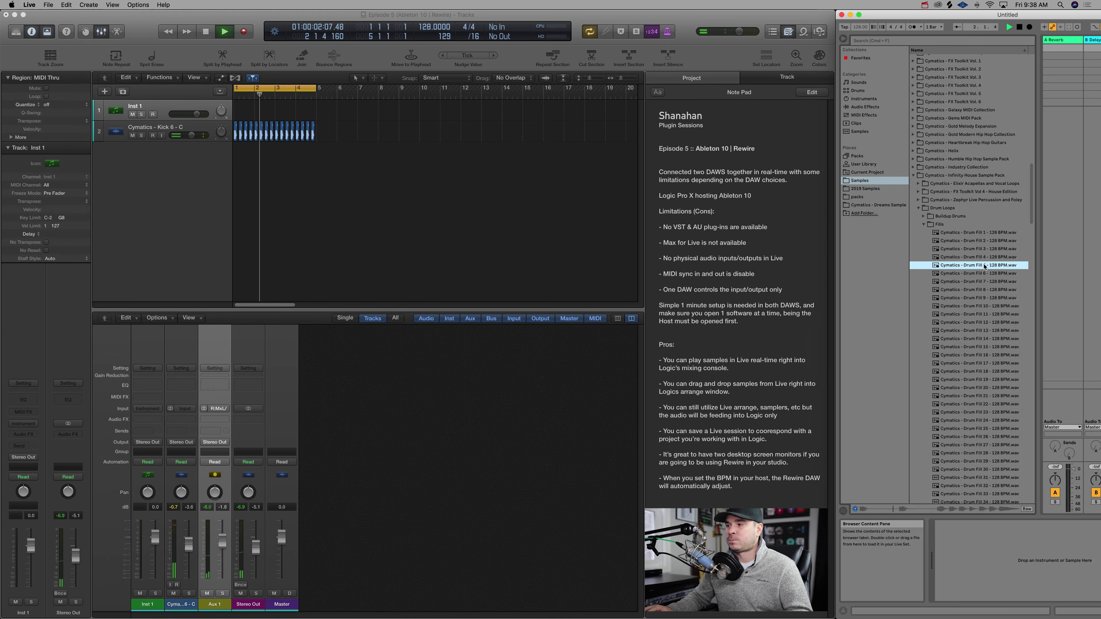
click(986, 275)
click(986, 282)
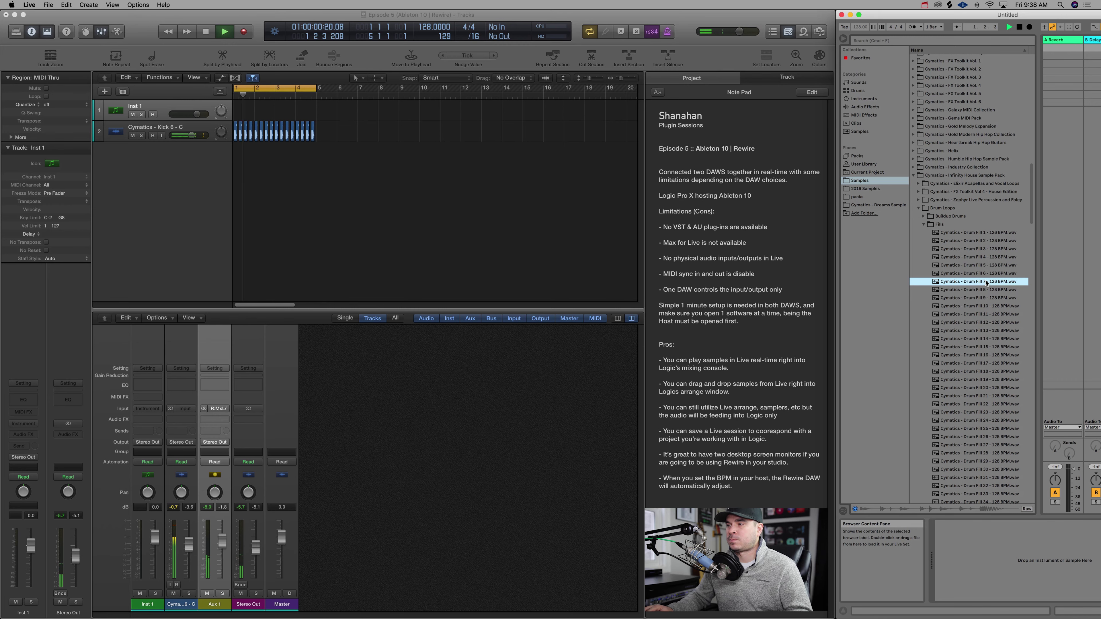
click(987, 290)
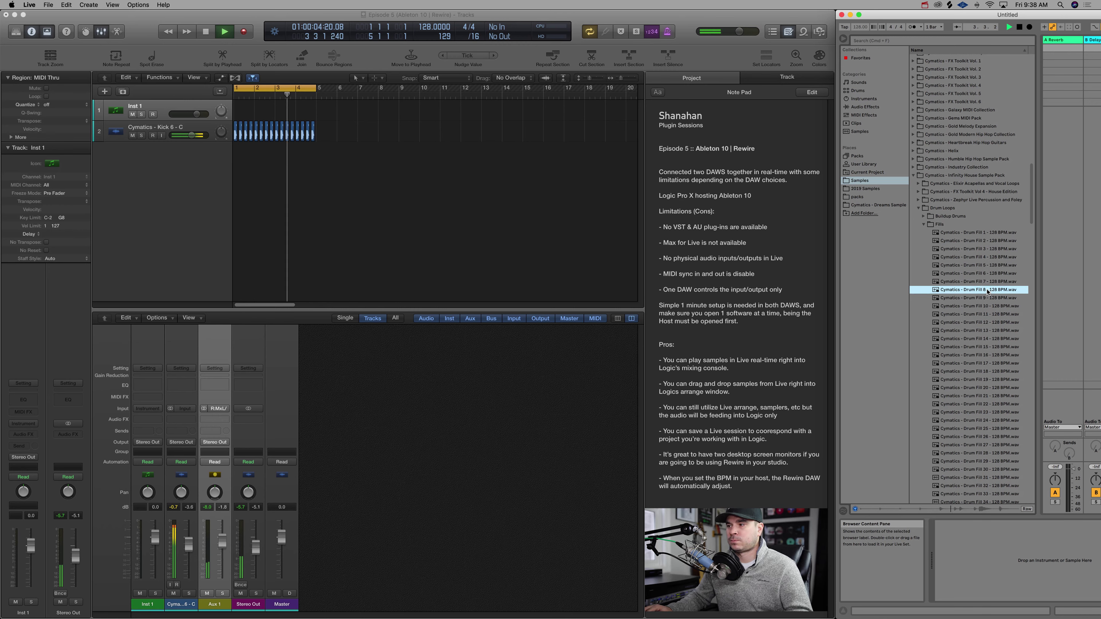
key(space)
click(924, 225)
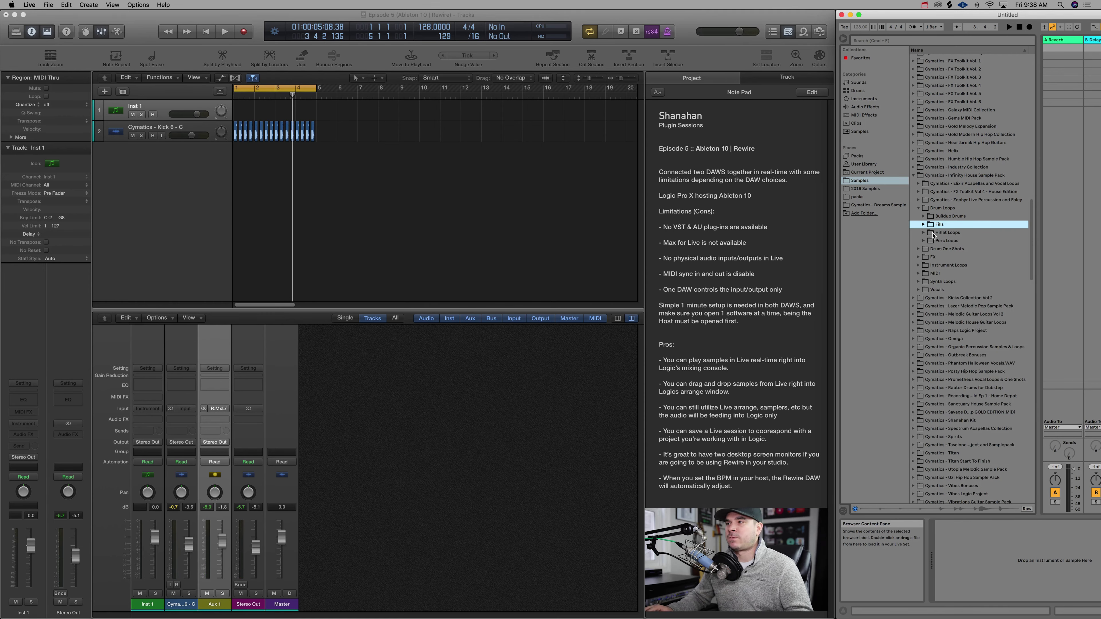
Step: Audition samples in Live's Hihat Loops folder and place Hihat Loop 2 on a new Logic track at bar 1
click(924, 233)
double_click(965, 241)
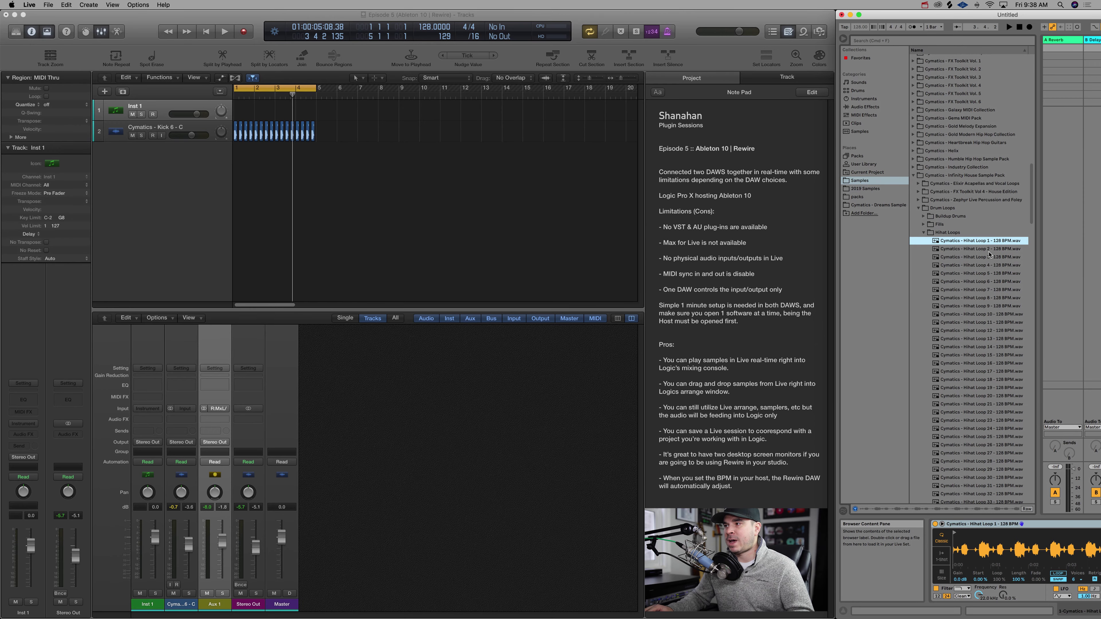
click(989, 249)
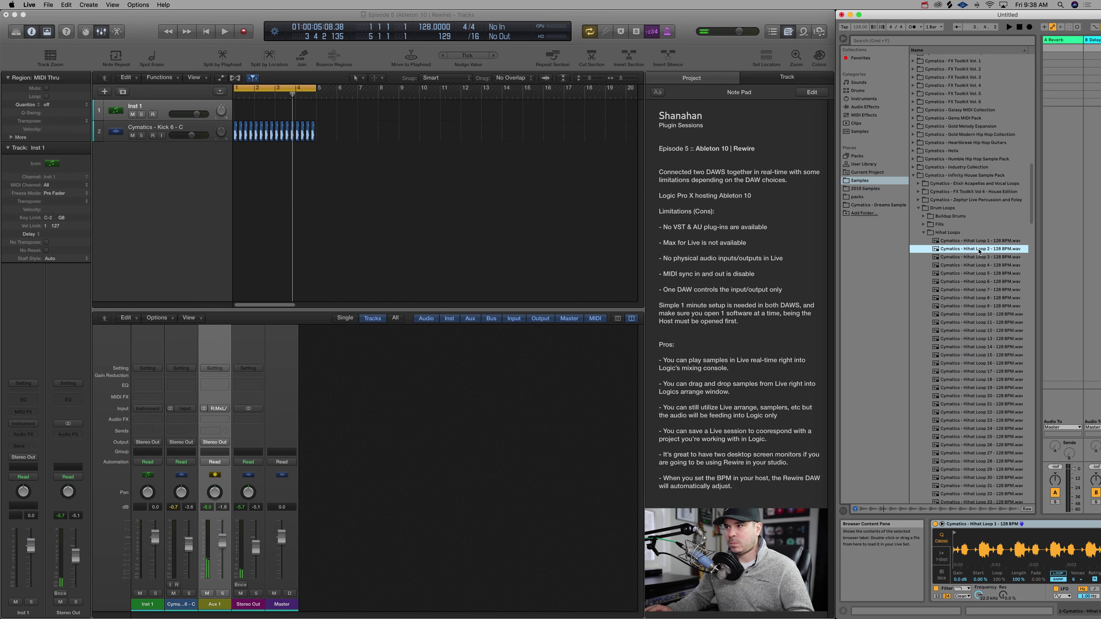
drag(978, 251, 242, 196)
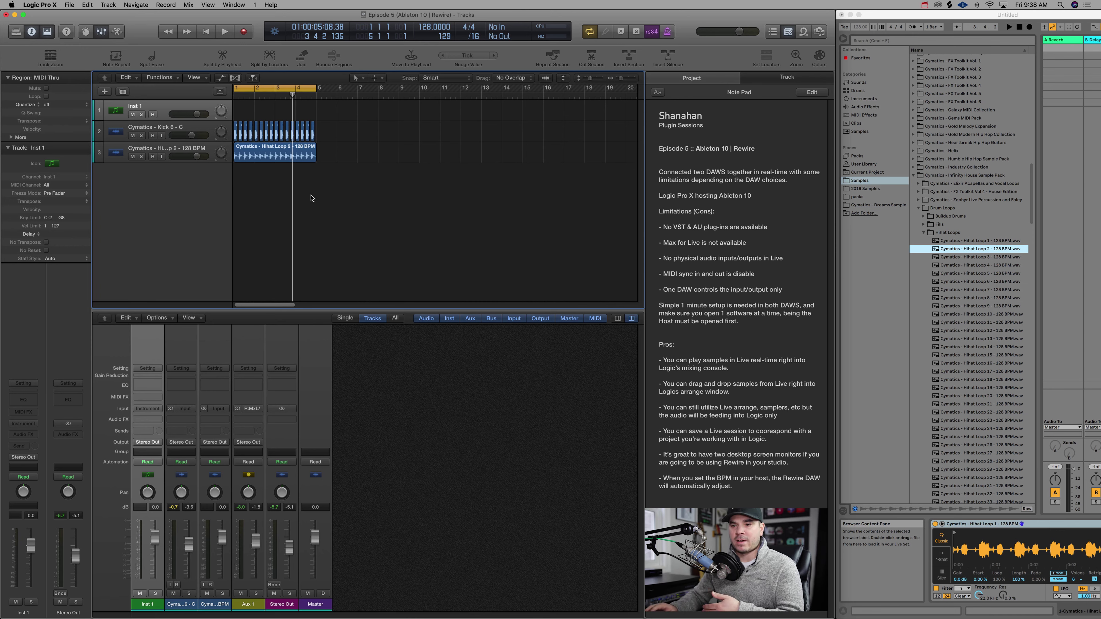
Step: Lower the Hihat Loop 2 track's volume to -11.0 dB while checking it in playback with the kick
click(189, 150)
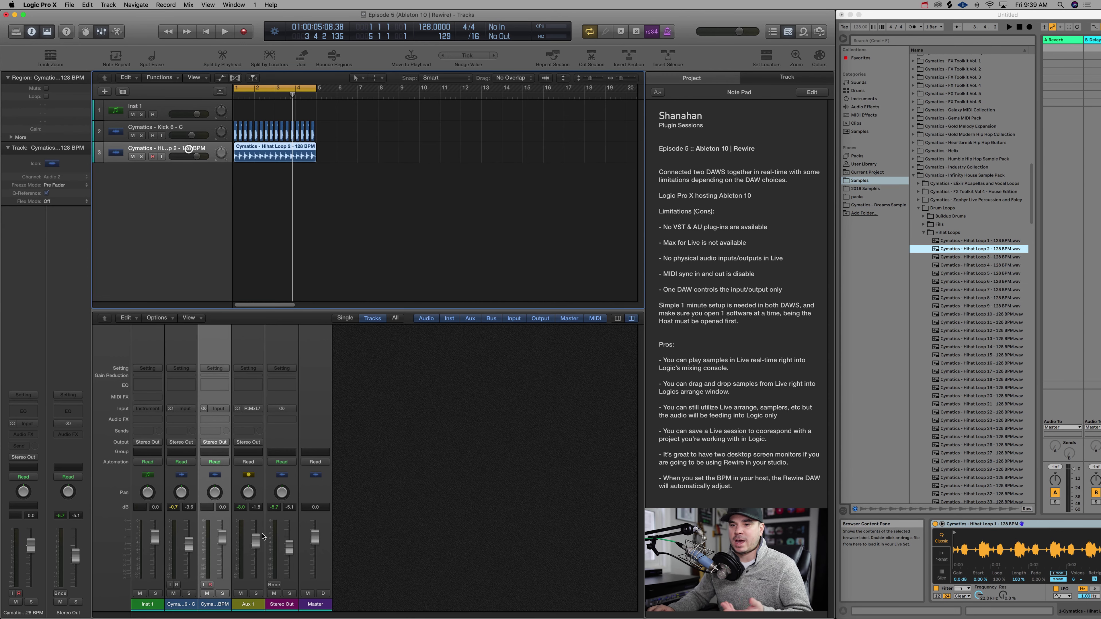
drag(222, 539, 226, 571)
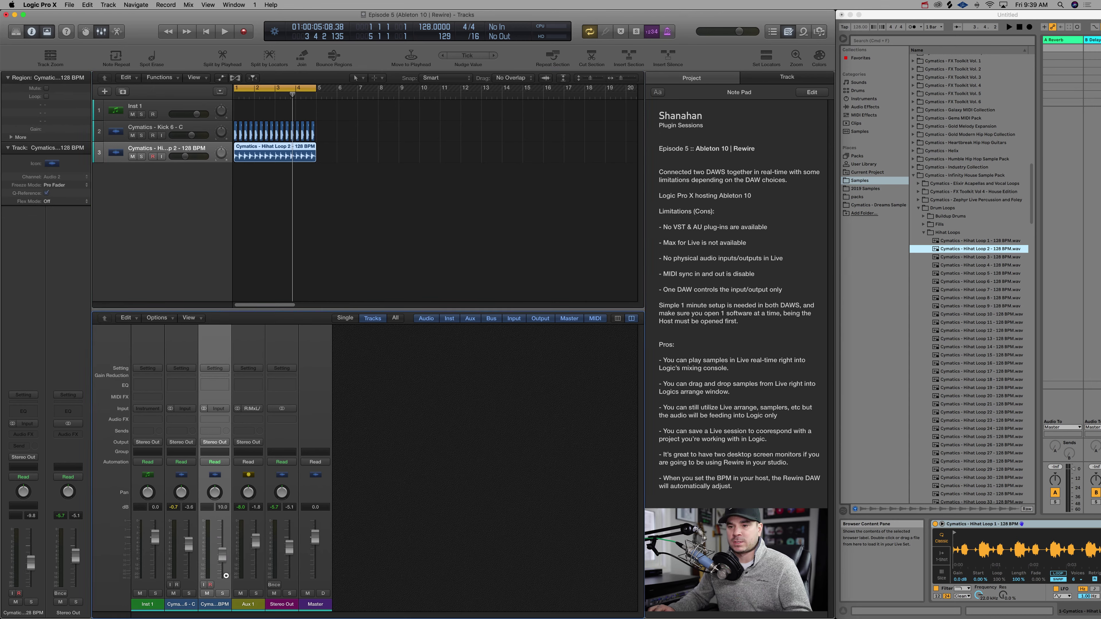
key(space)
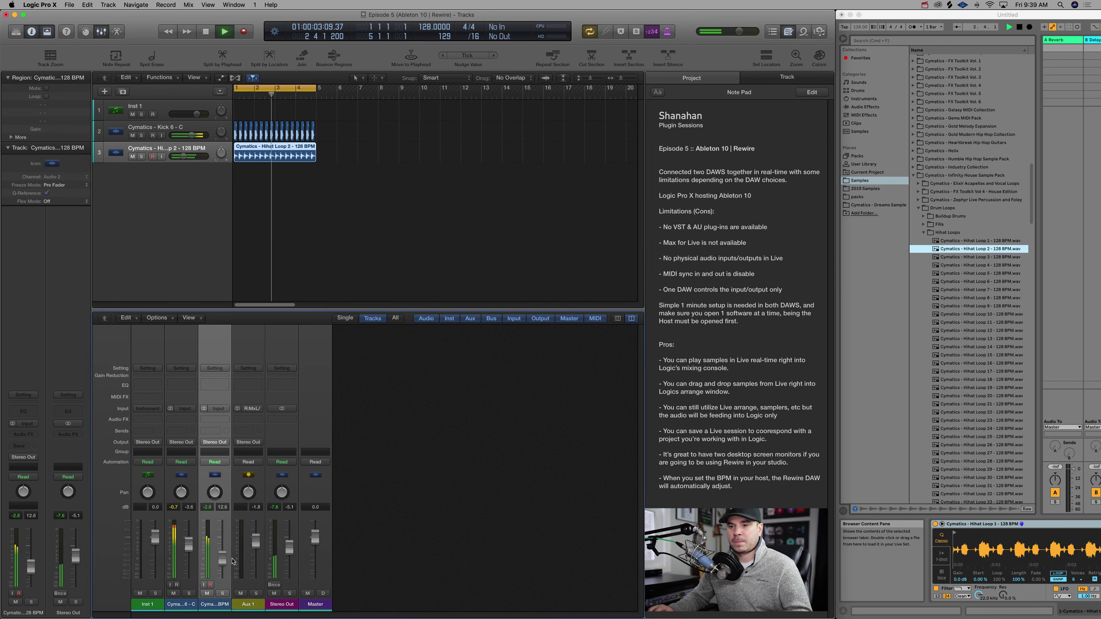
key(space)
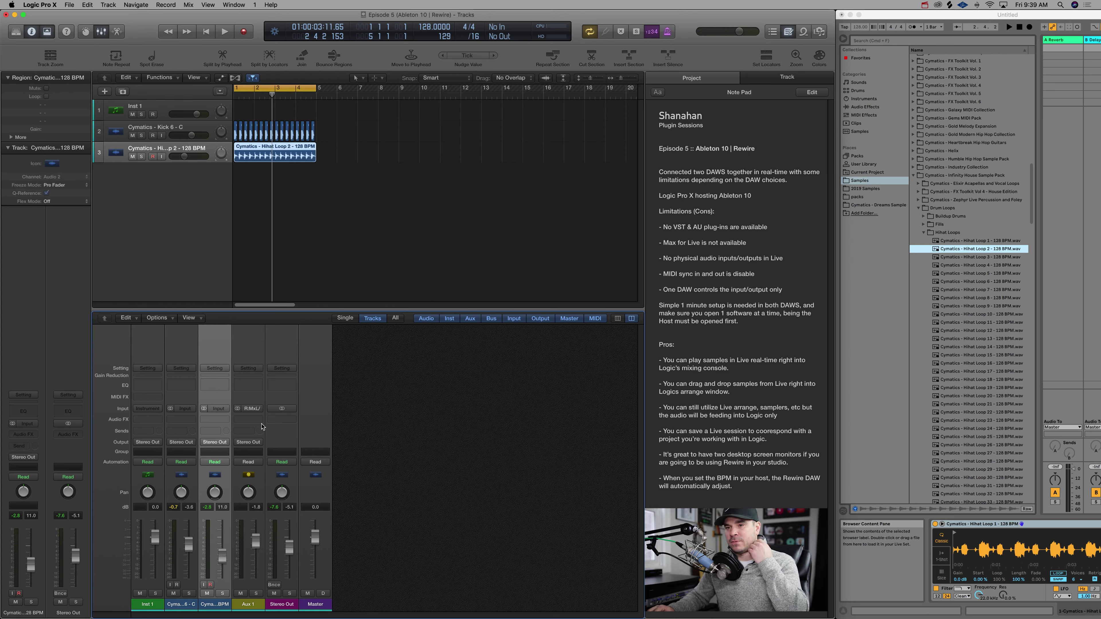
Step: Browse the plug-ins available for Aux 1's audio effect slot without inserting any, and select the Aux 1 channel
click(260, 420)
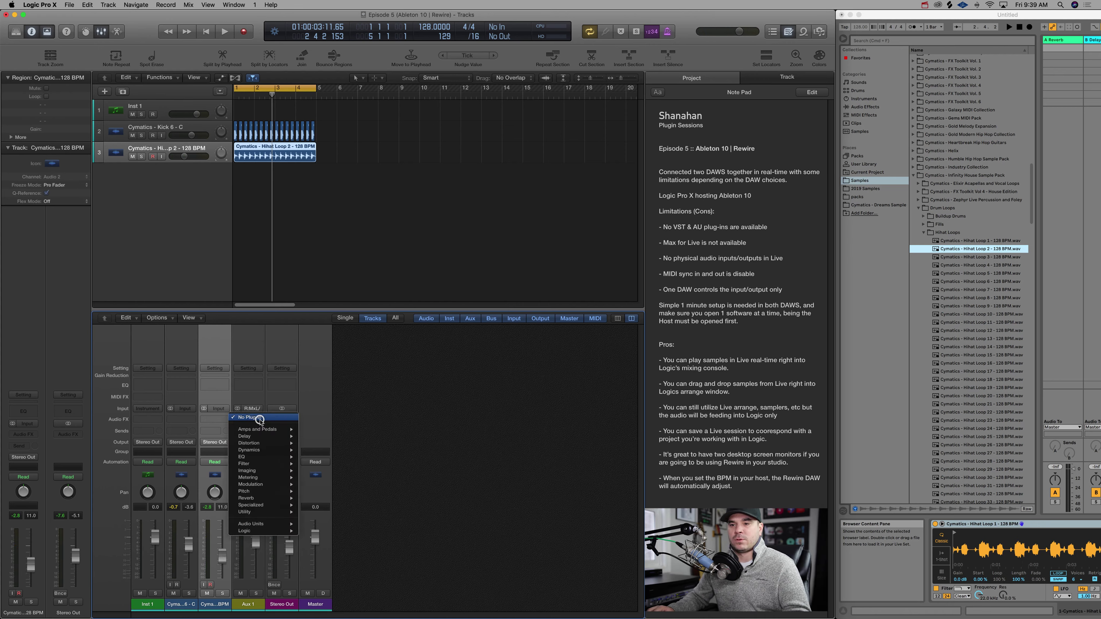
mouse_move(272, 525)
click(473, 506)
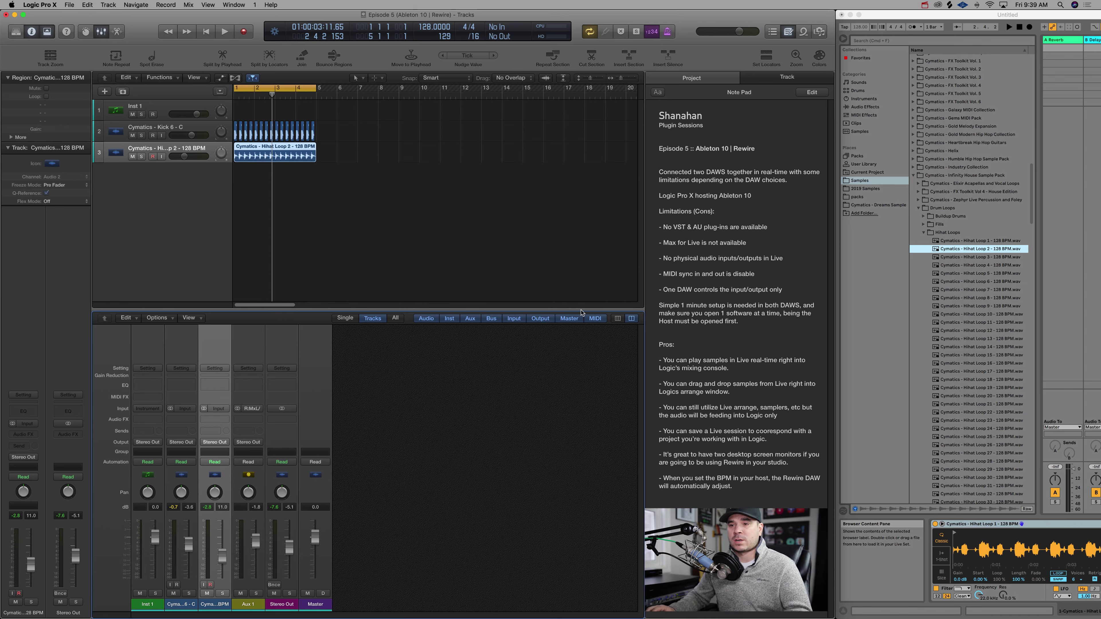
click(254, 606)
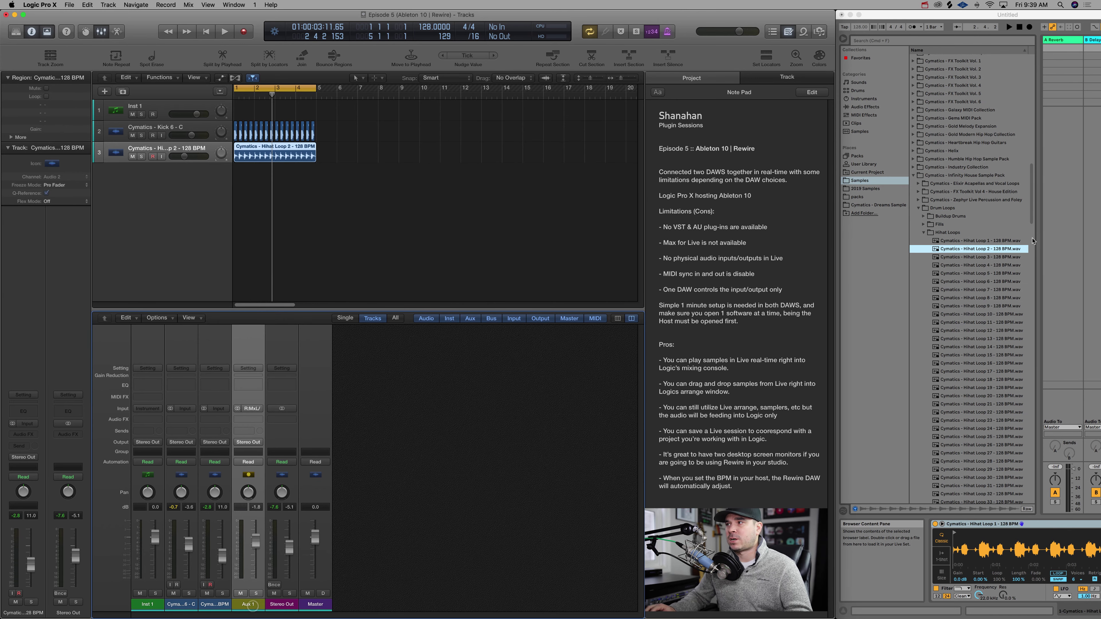
Step: Switch to Live's Arrangement View, enlarge the window, and try placing Hihat Loop 2 in Live's arrangement
click(1015, 18)
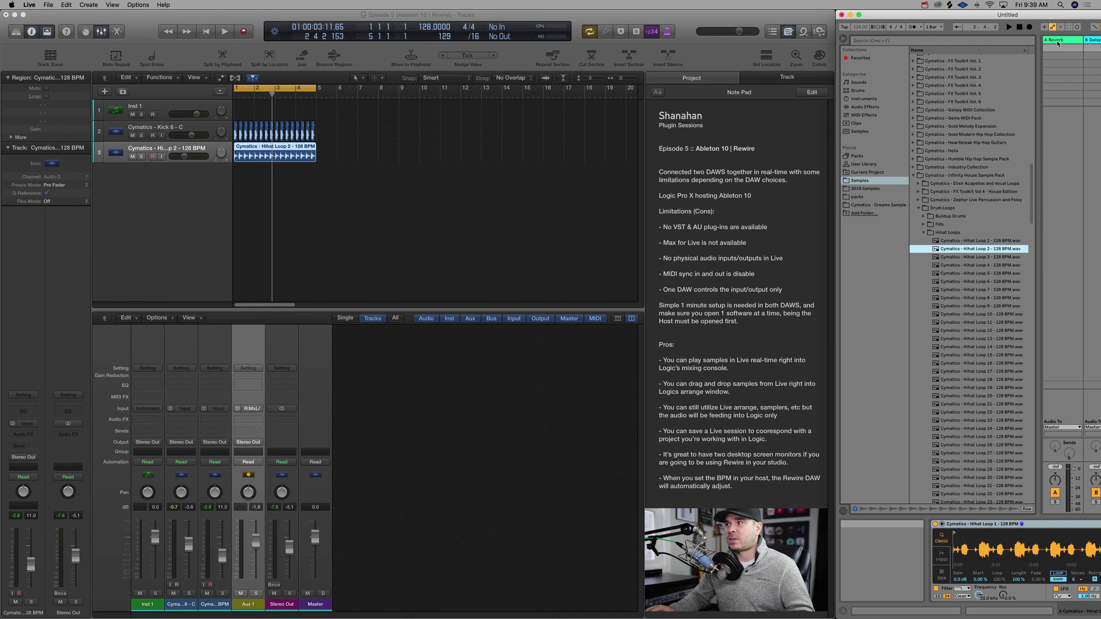
key(Tab)
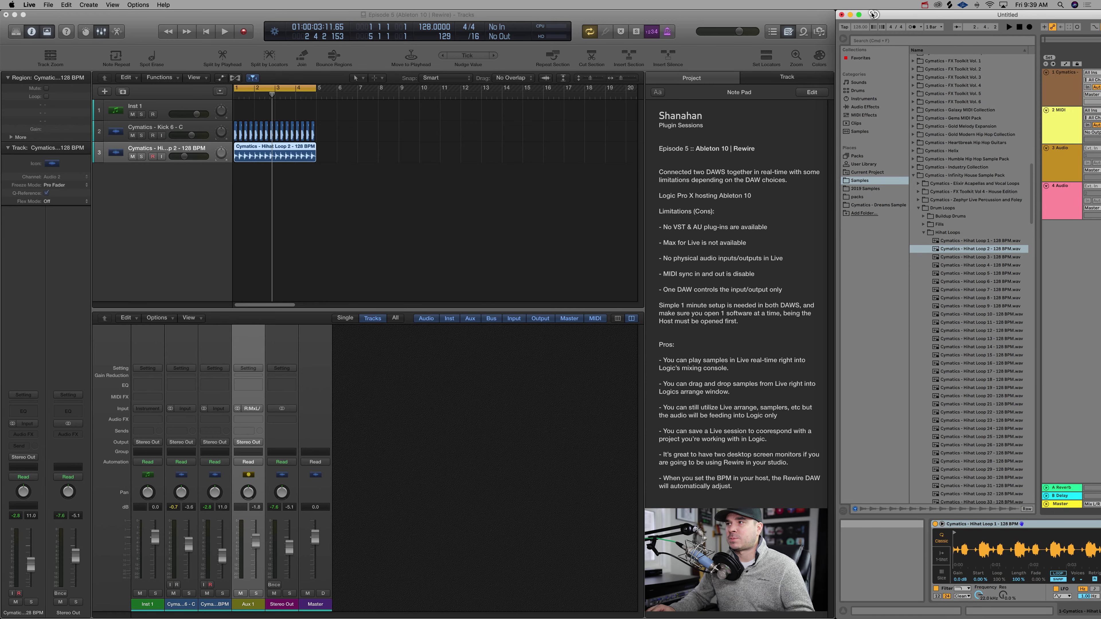
double_click(872, 15)
drag(145, 249, 265, 119)
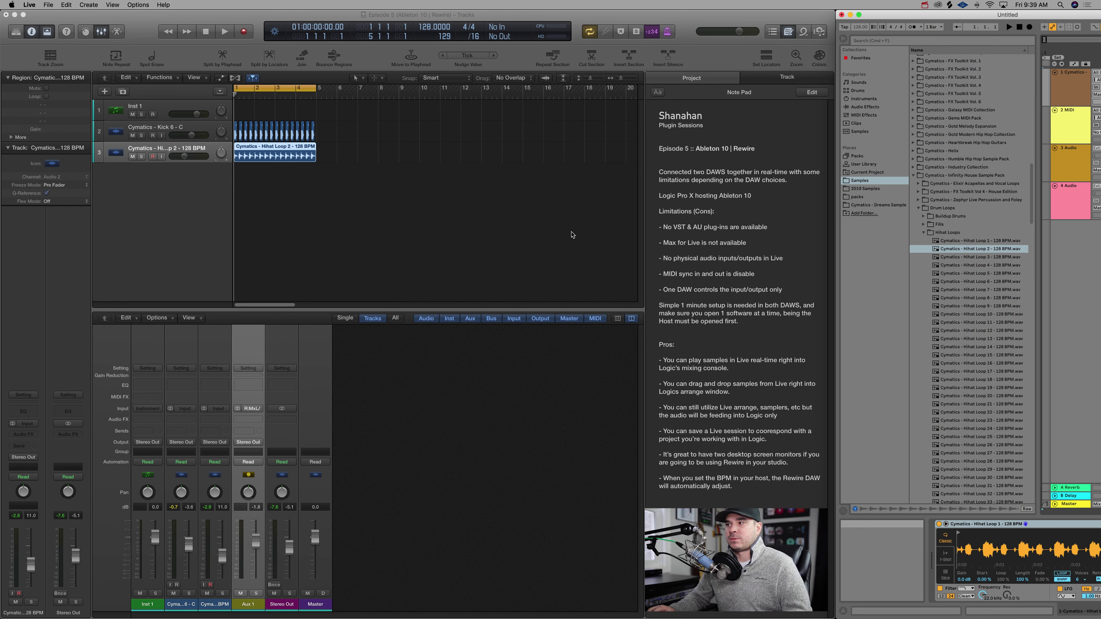
Step: Return to Logic and play the kick and hi-hat tracks together briefly
click(516, 230)
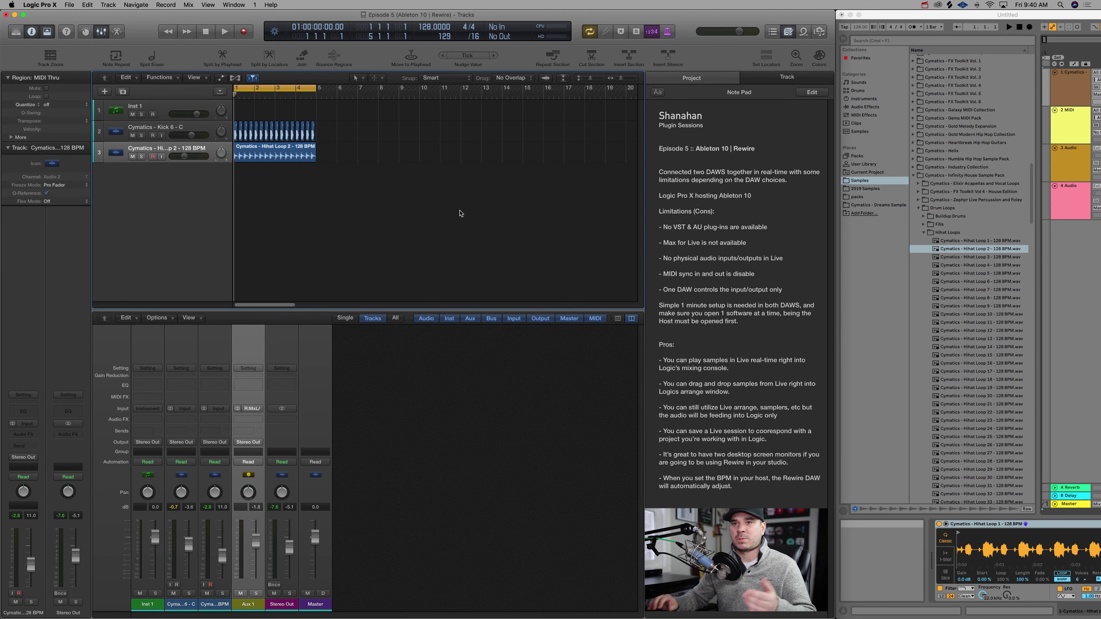
key(space)
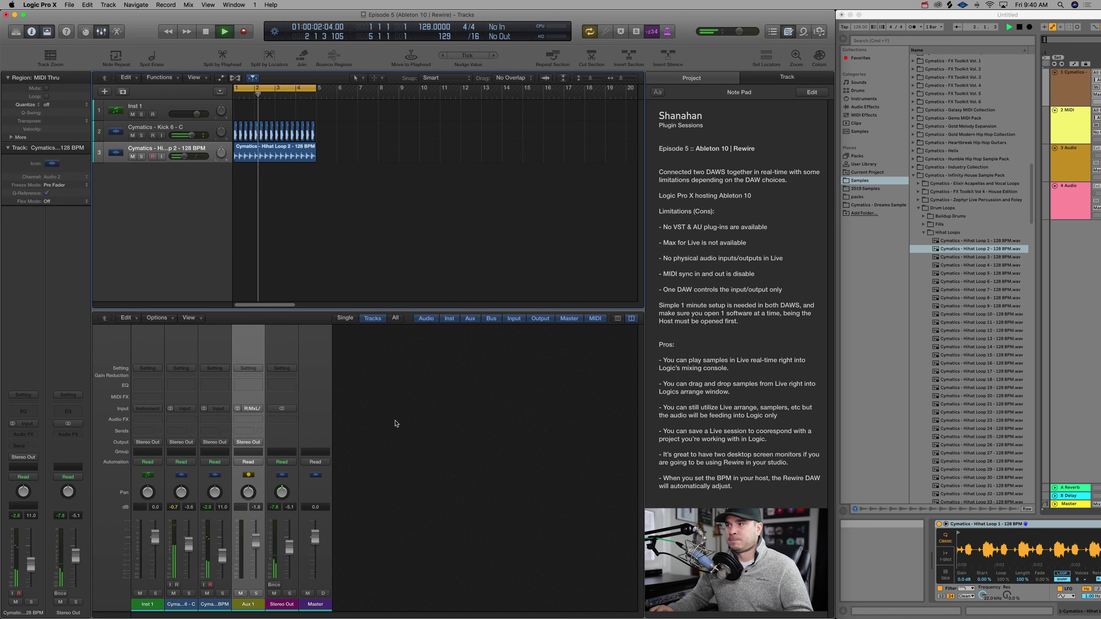
key(space)
Step: Audition Perc Loop 10 from Live's Perc Loops folder over Logic's playback and lower the hi-hat track to -15.8 dB
click(924, 232)
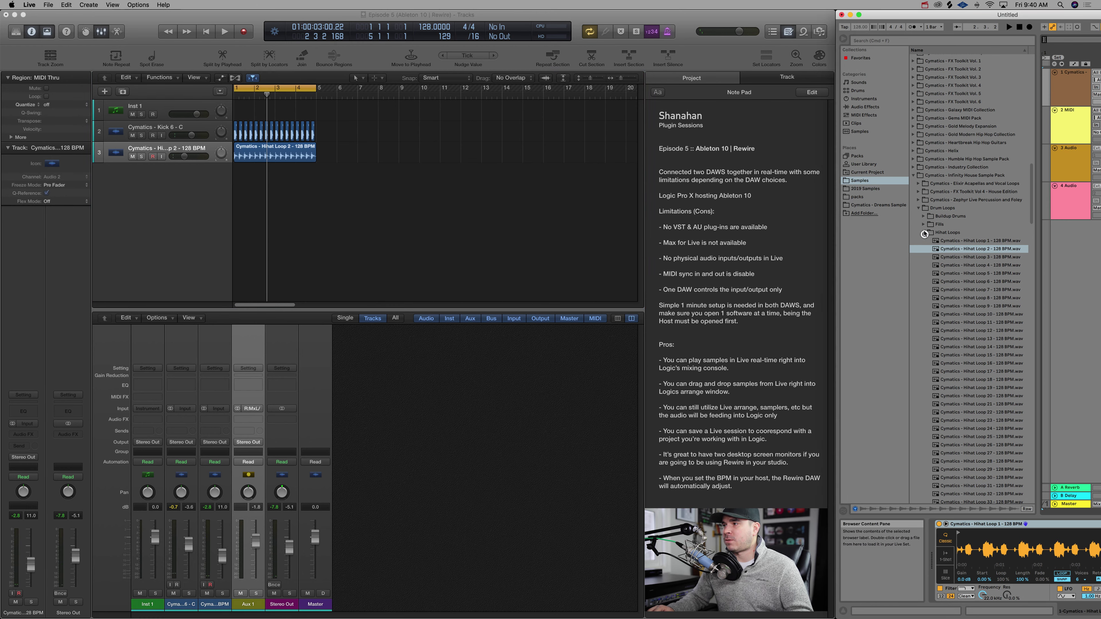
click(925, 232)
click(924, 240)
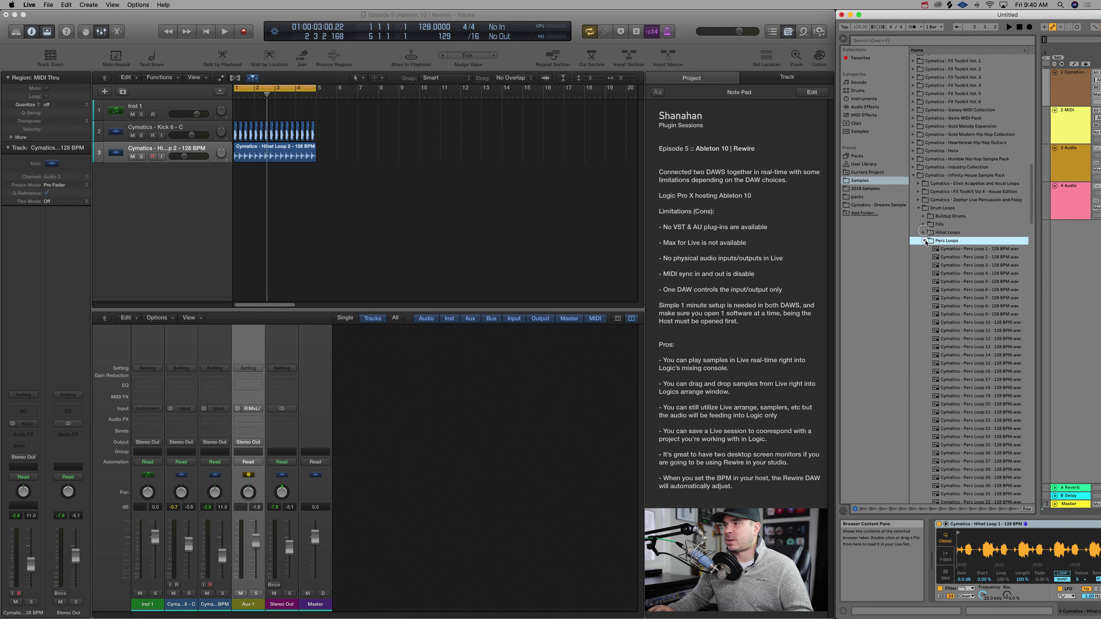
key(space)
click(981, 322)
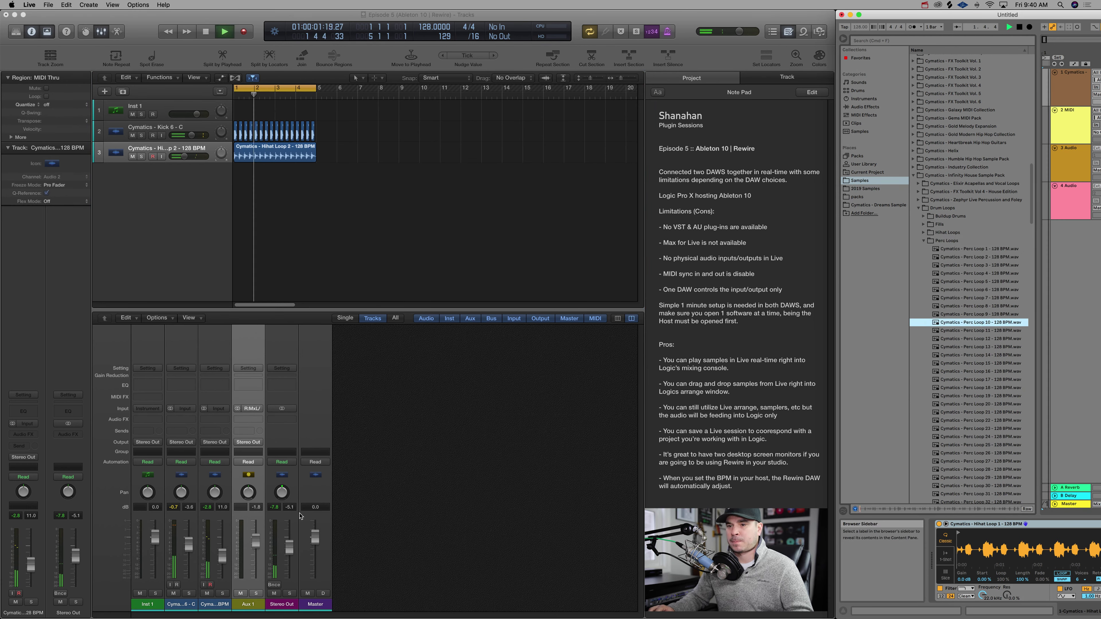
click(300, 516)
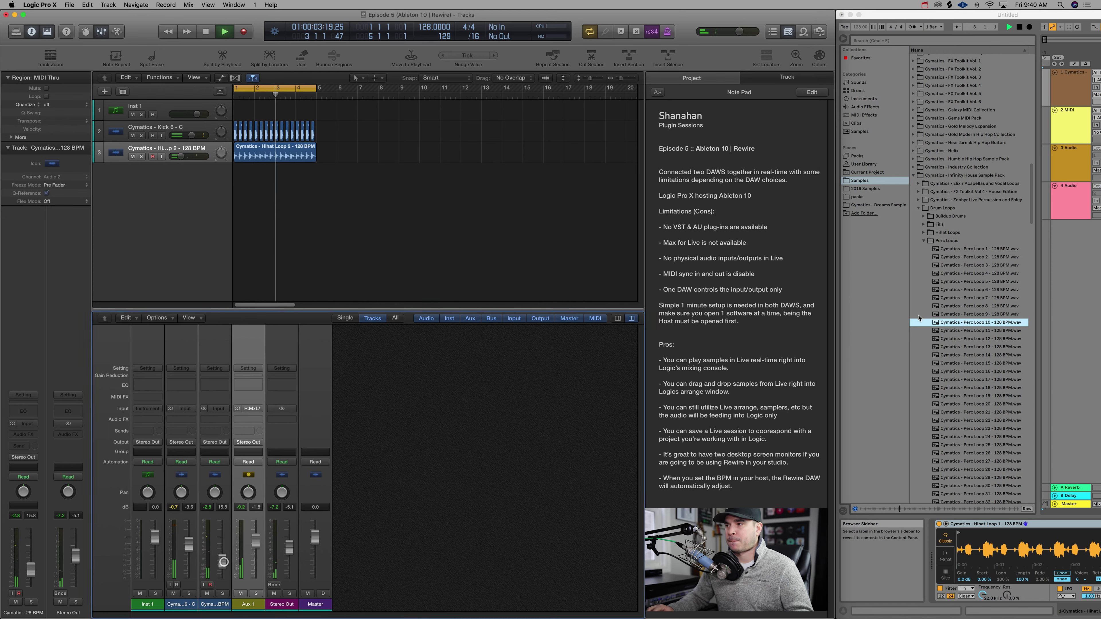
Step: Audition Perc Loops 10, 11 and 12 from Live over the playing kick and hi-hat, and stop playback
click(954, 323)
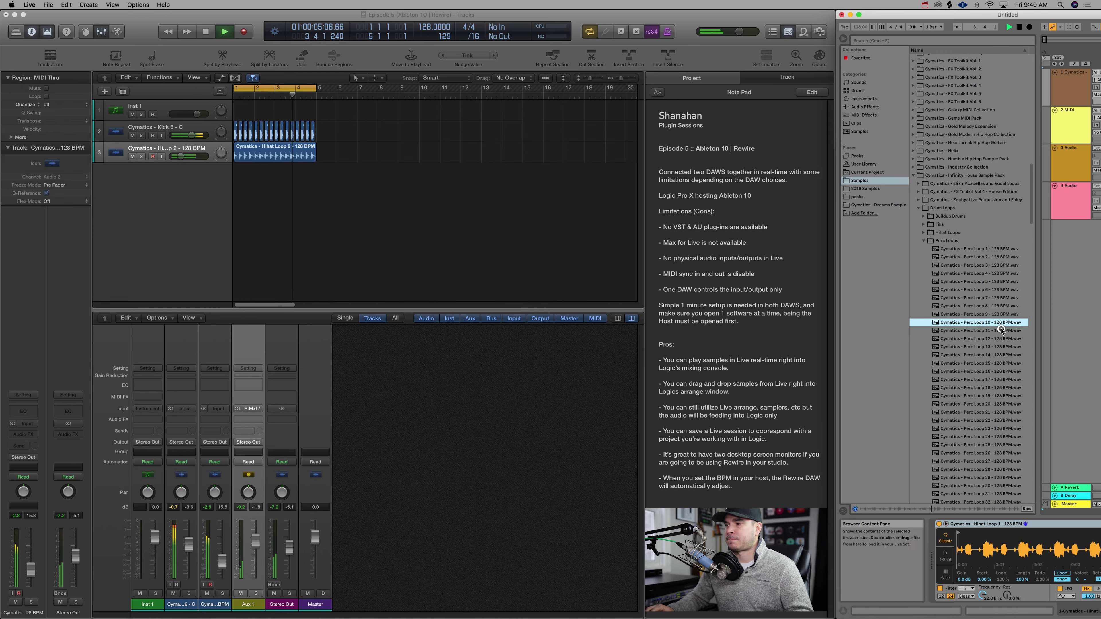
click(982, 332)
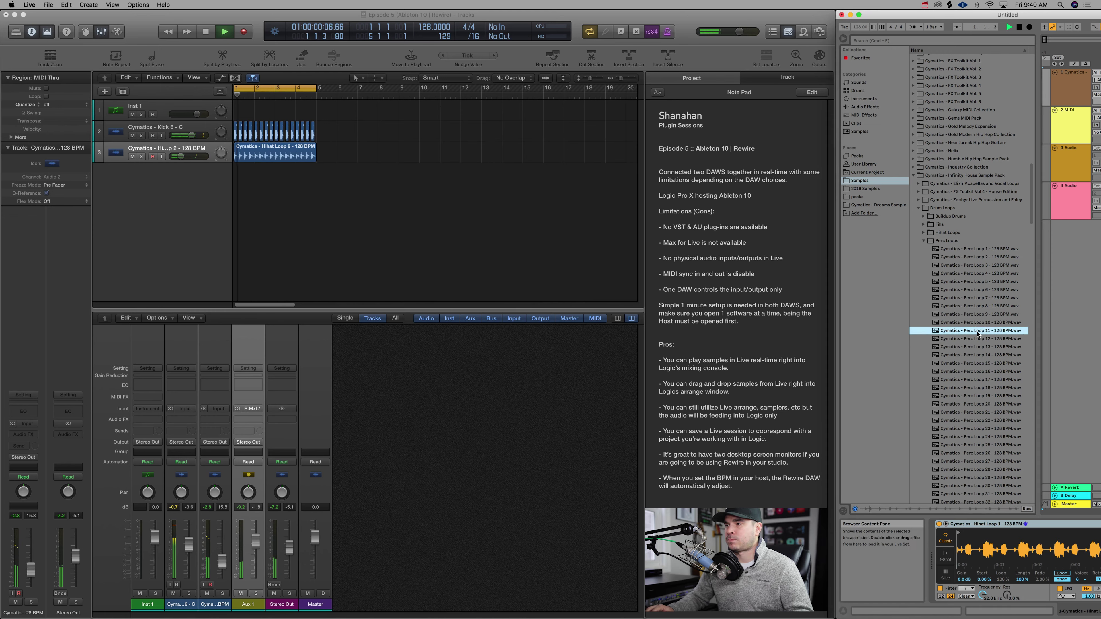
click(985, 339)
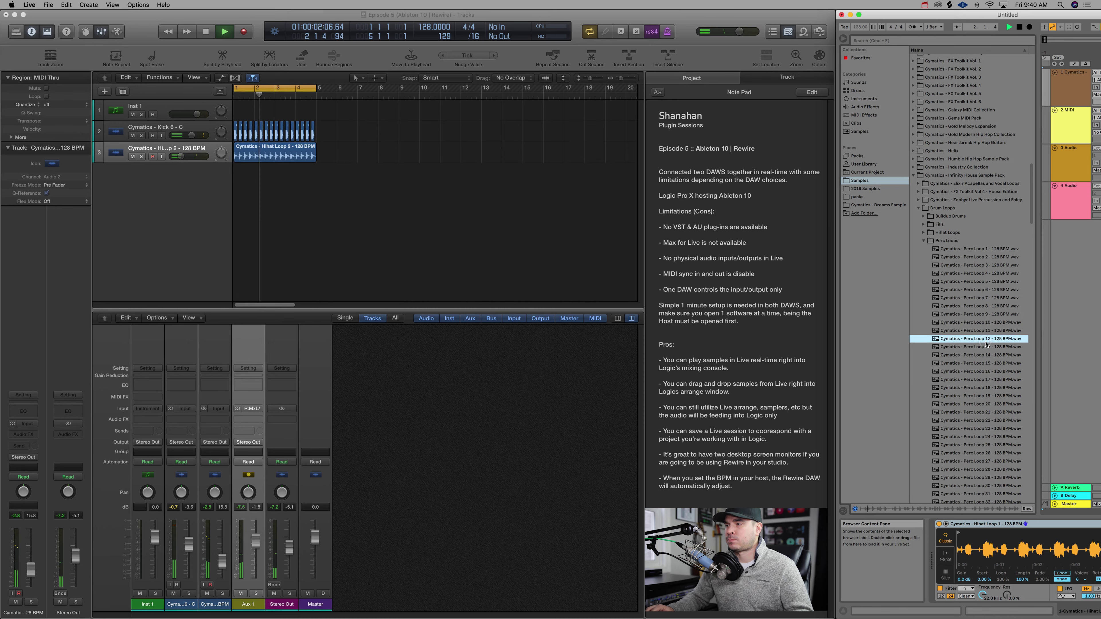
key(space)
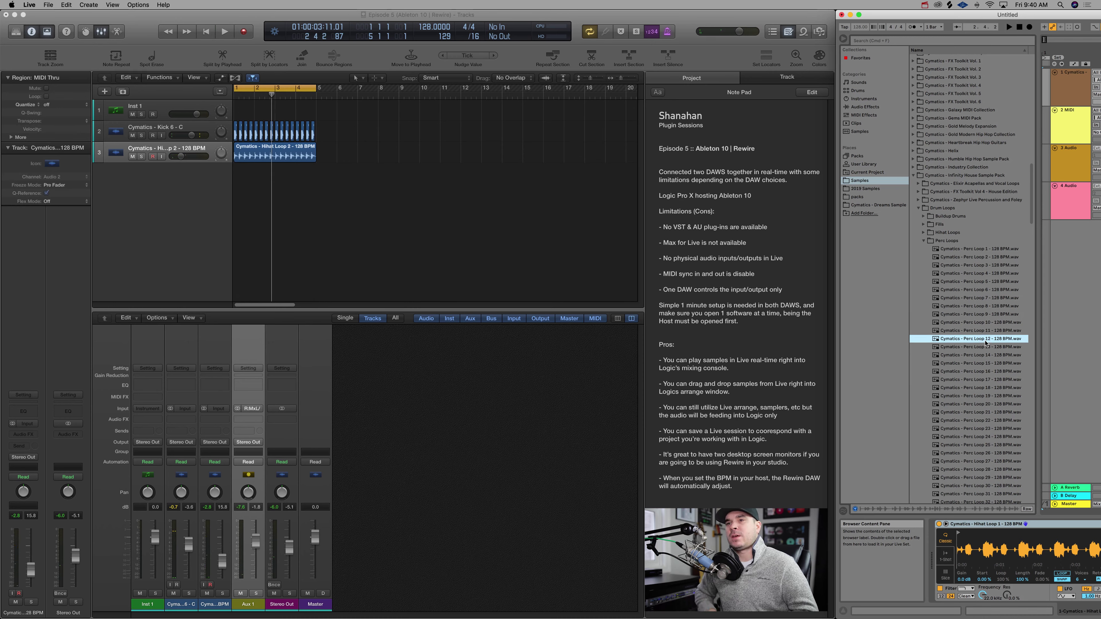